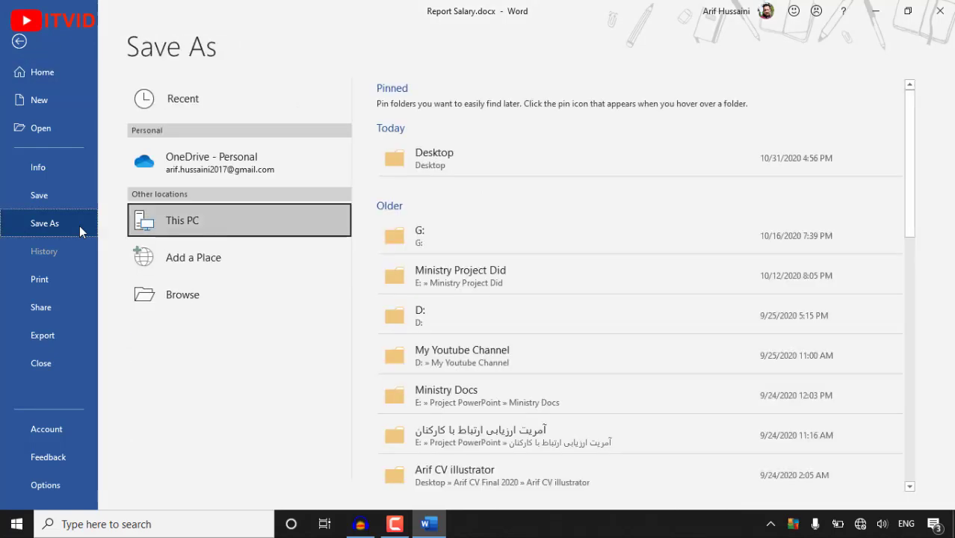
Save the document to the Desktop as the PDF file Report Salary.pdf and close the PDF viewer with all its tabs.
click(220, 304)
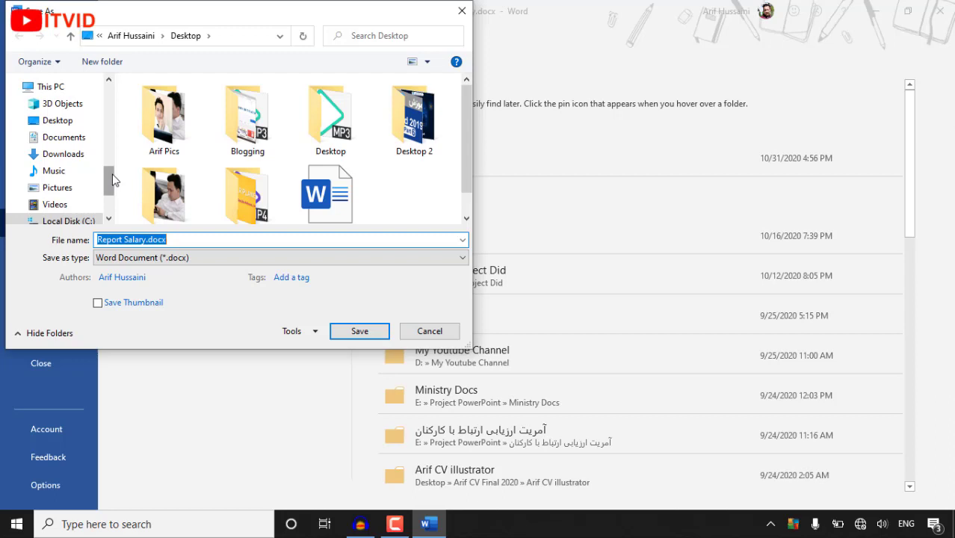
click(59, 121)
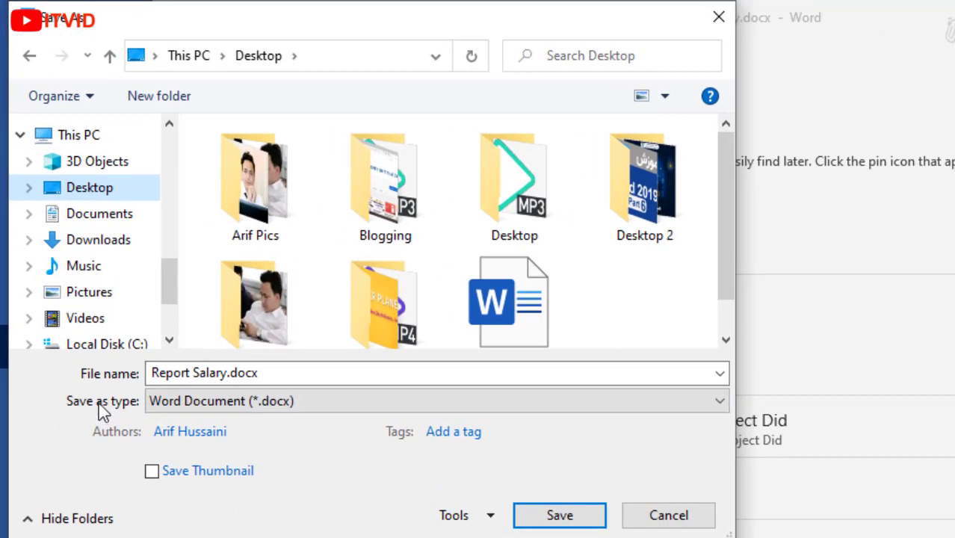
click(178, 407)
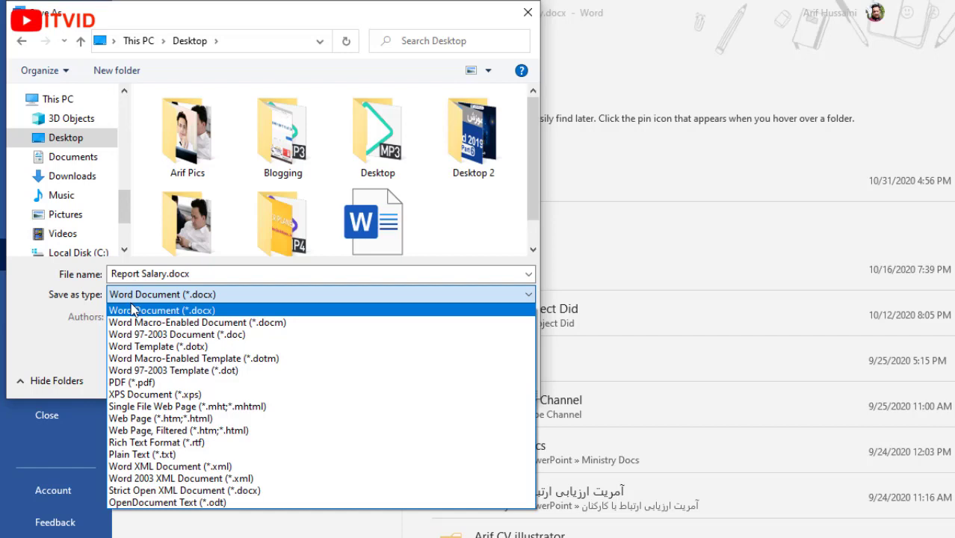
click(139, 381)
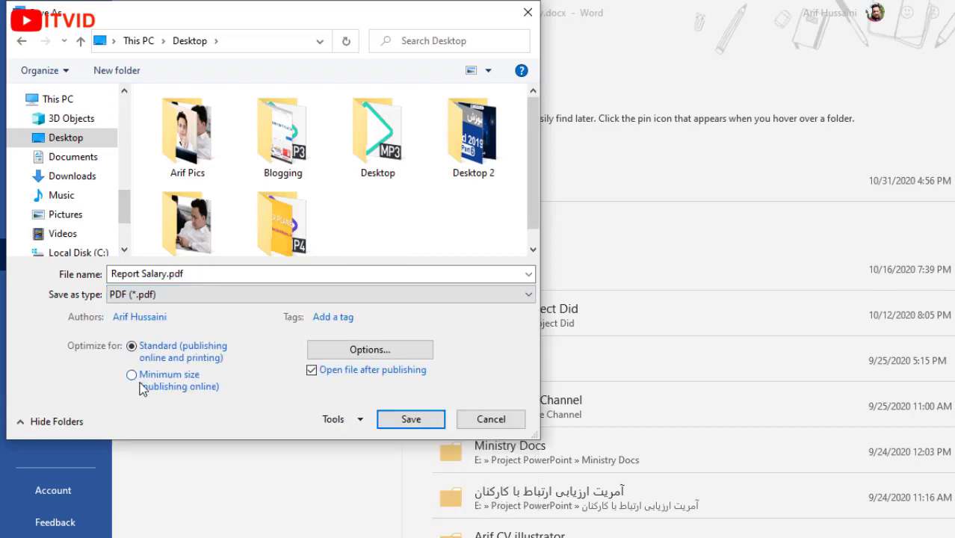
click(411, 419)
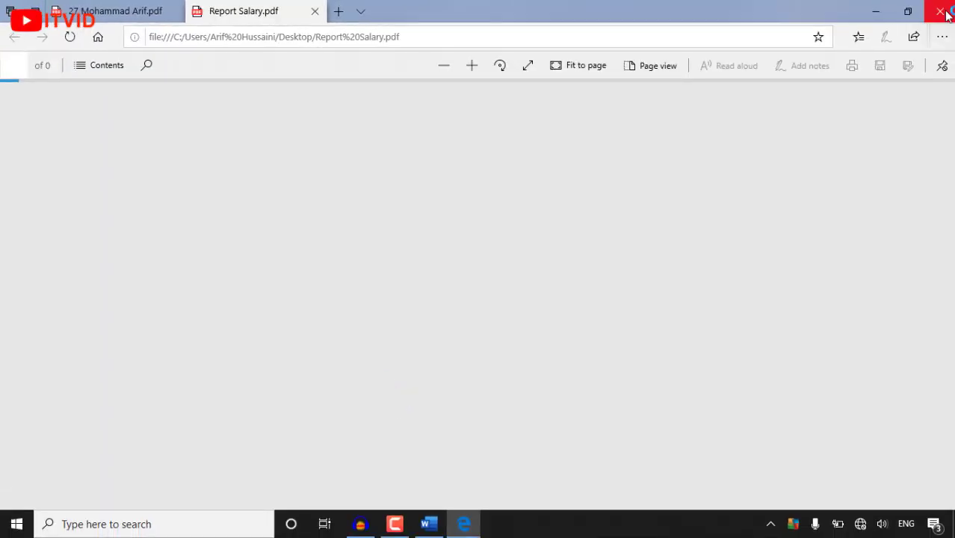
click(947, 12)
click(436, 296)
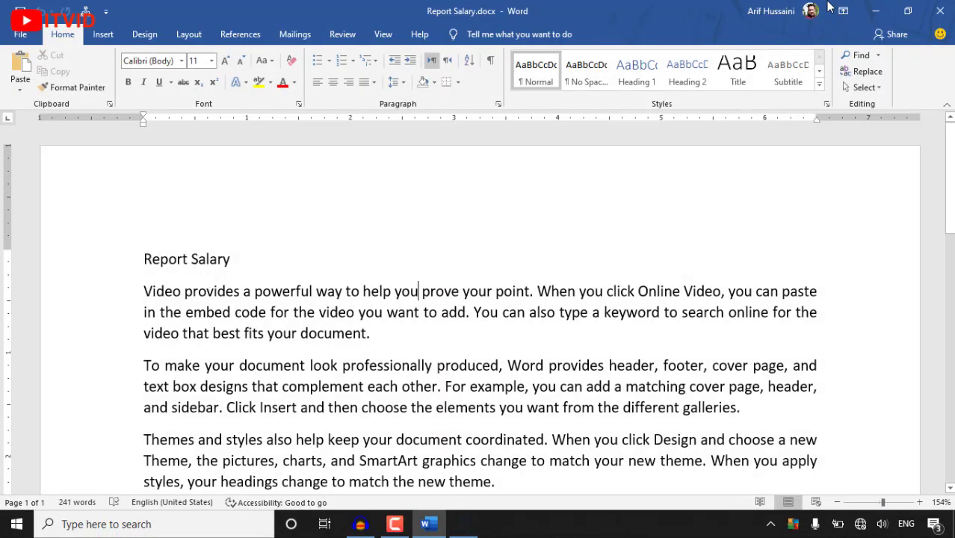
Show the desktop and place Report Salary.docx and Report Salary.pdf side by side in the empty area above the wallpaper logo.
click(880, 15)
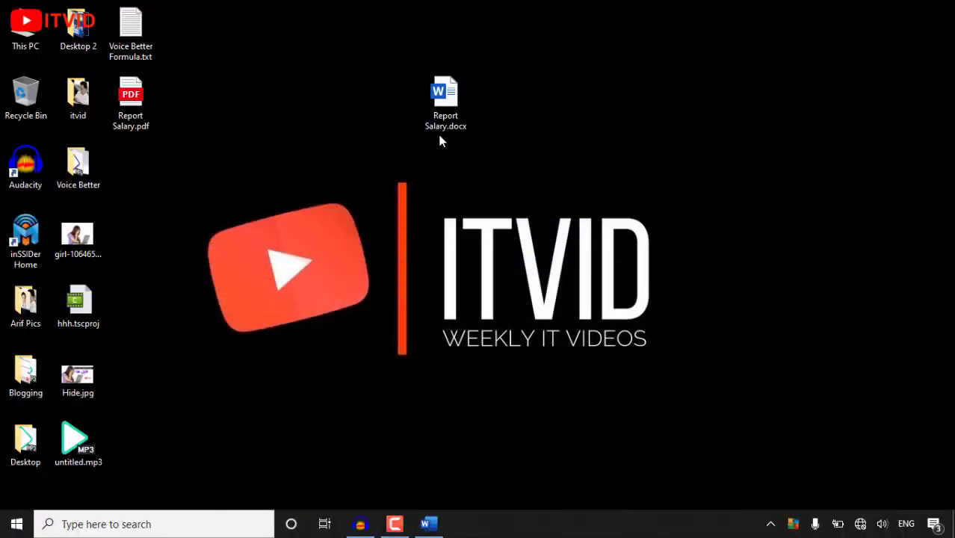
drag(437, 131, 546, 130)
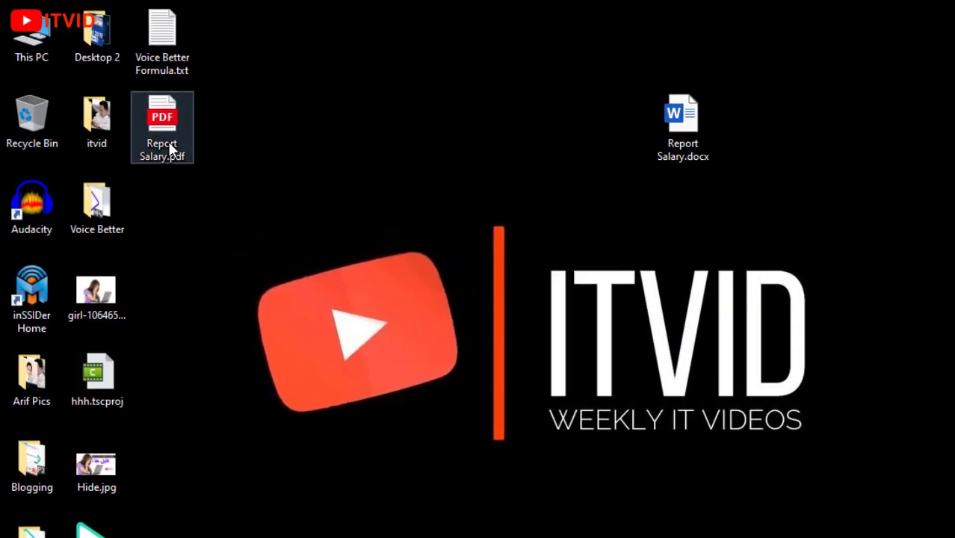
drag(139, 120, 505, 125)
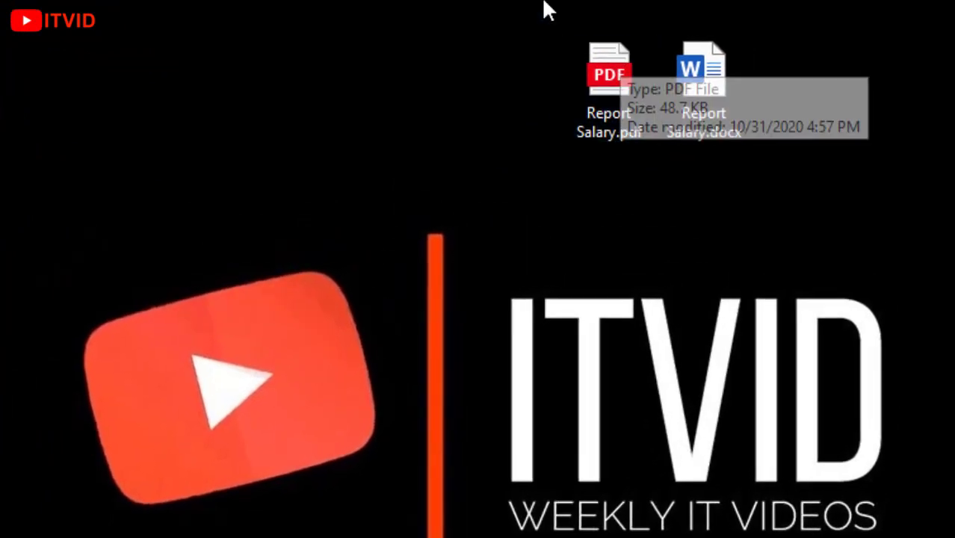
drag(532, 1, 635, 161)
click(643, 204)
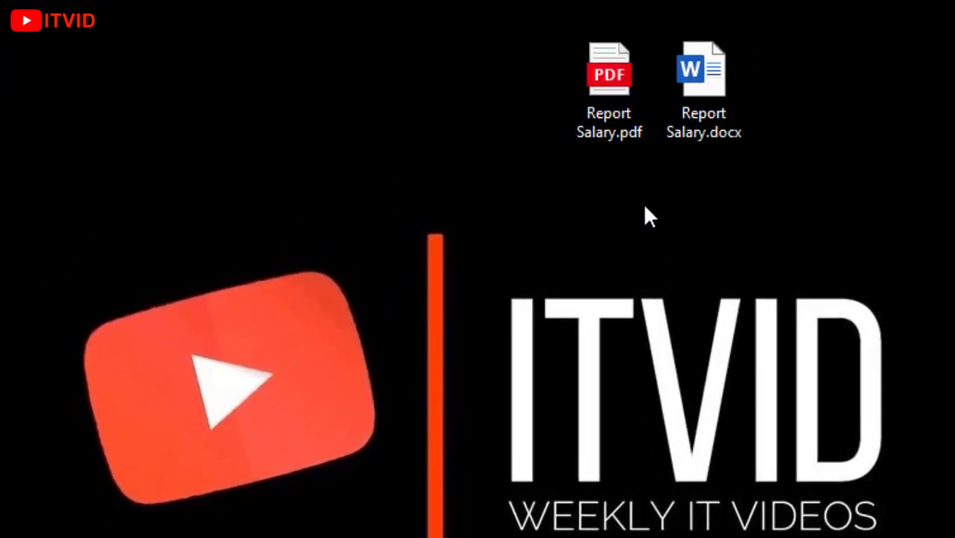
drag(768, 2, 714, 178)
click(679, 193)
Open Report Salary.pdf from the desktop to check its contents, and close the viewer.
right_click(615, 101)
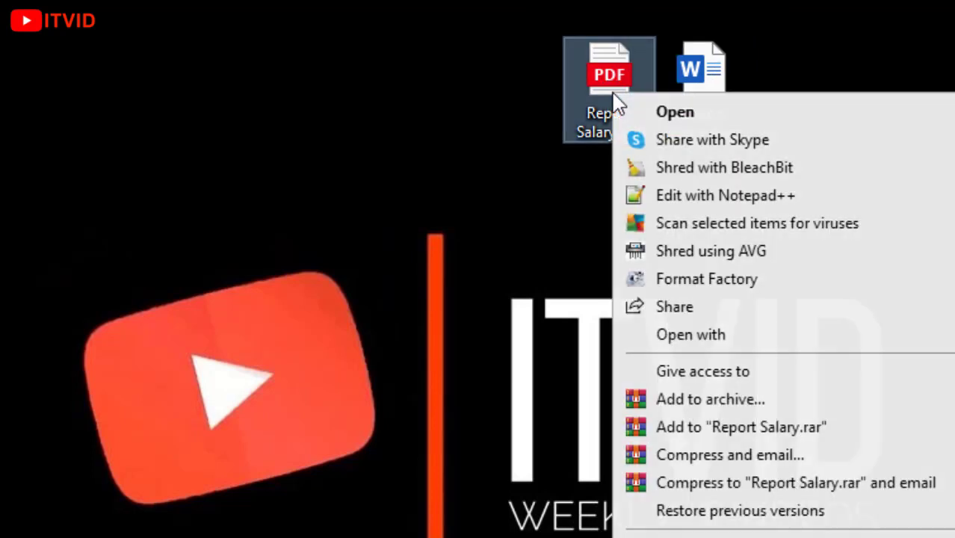
click(675, 113)
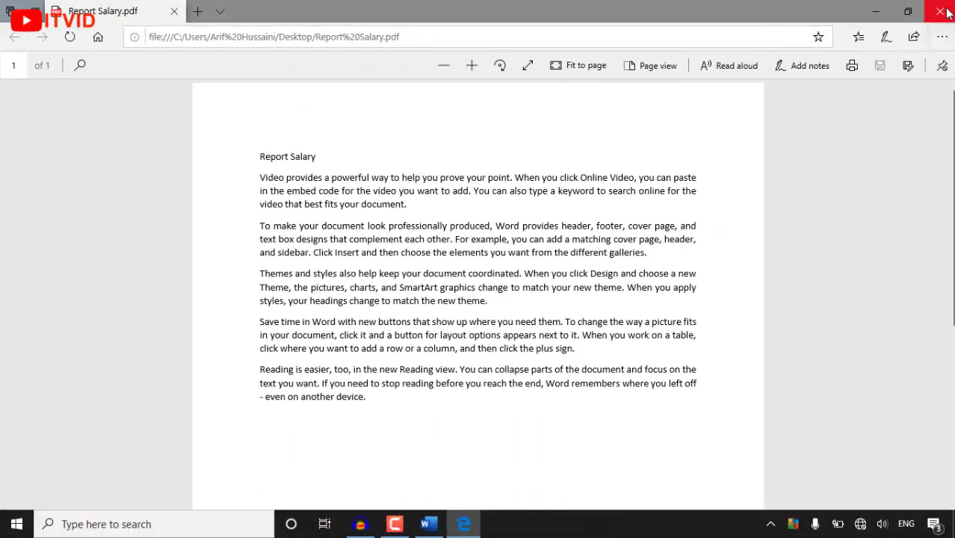
click(939, 11)
click(312, 140)
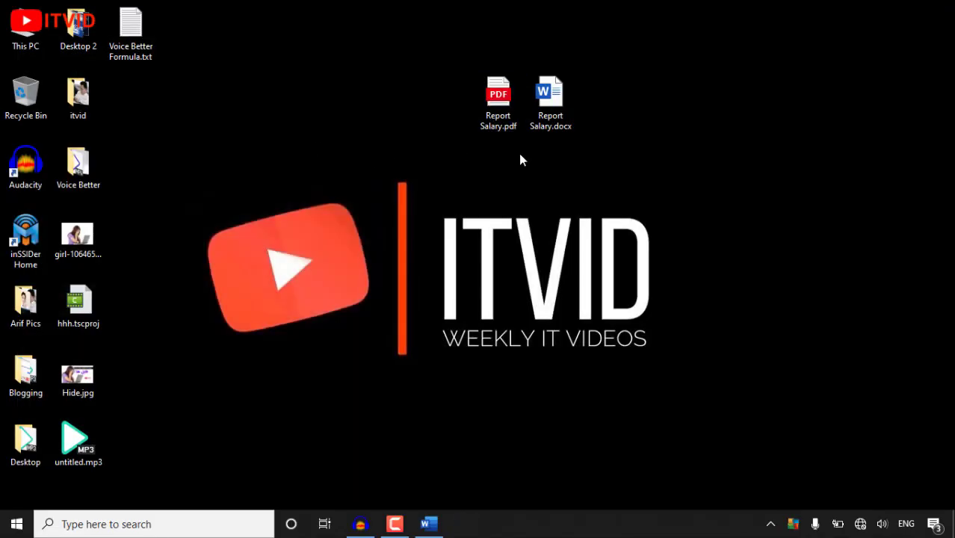
Reopen Report Salary.docx and save it to the Desktop as Plain Text (*.txt) with the Windows (Default) encoding.
double_click(562, 103)
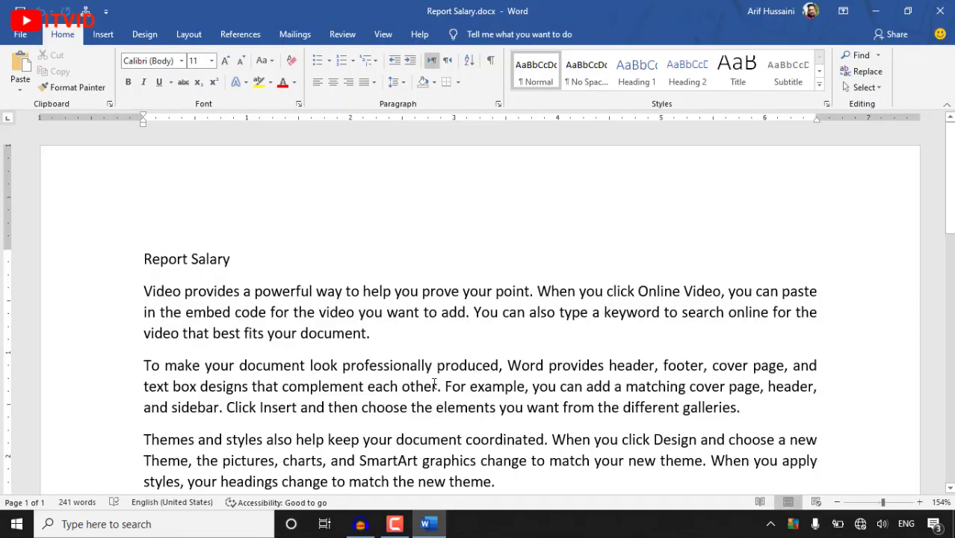
click(21, 35)
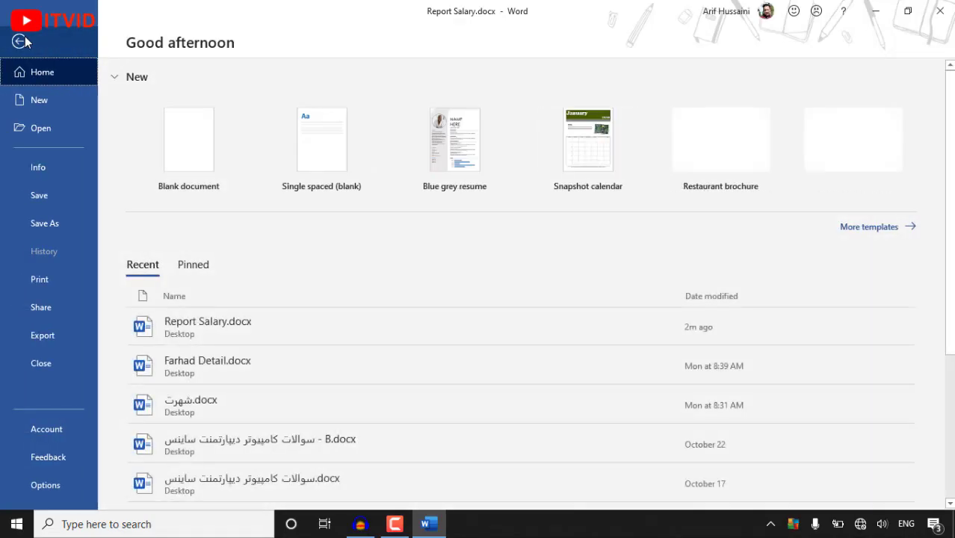
click(52, 223)
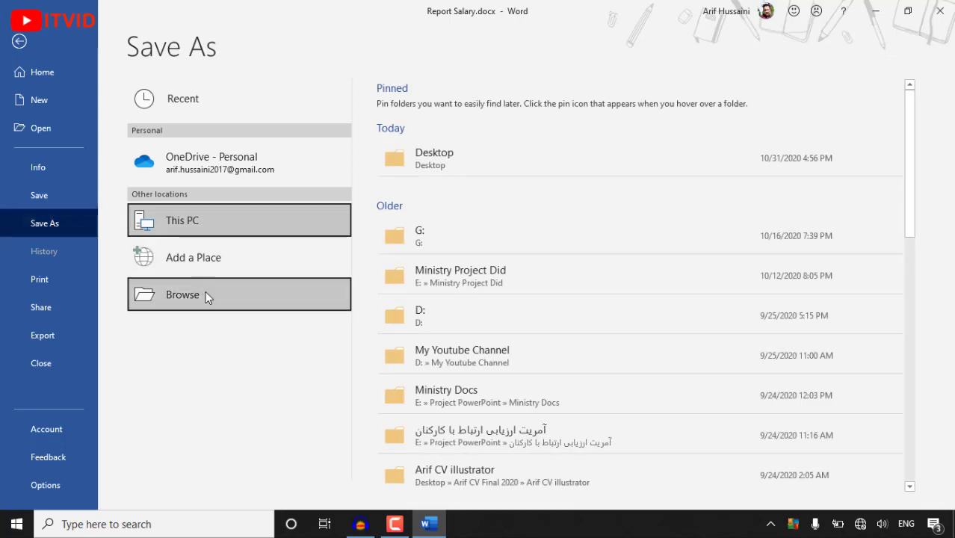
click(206, 294)
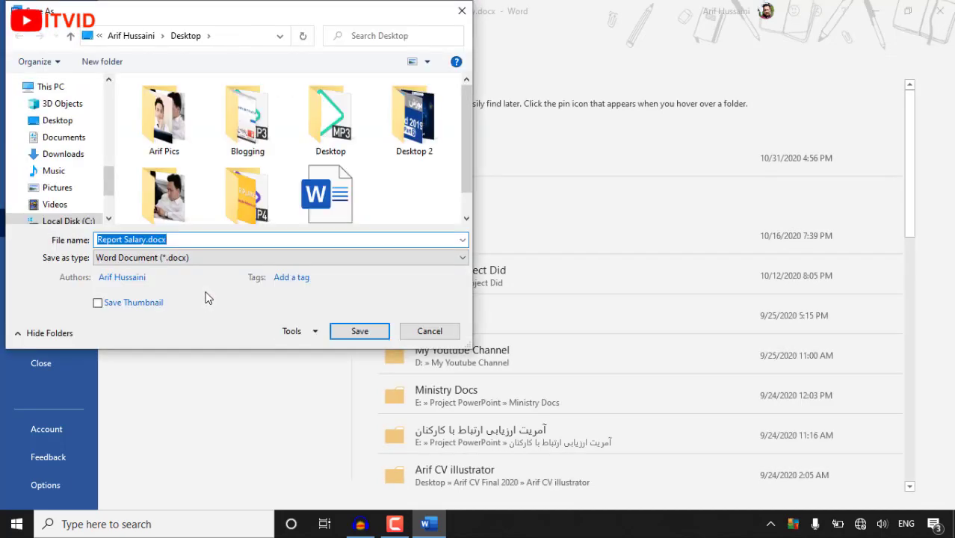
click(124, 259)
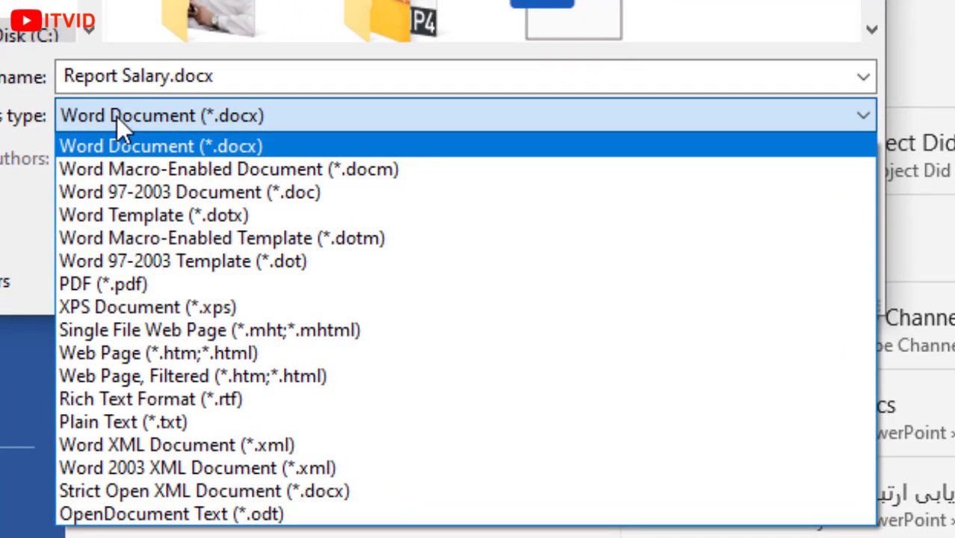
click(90, 422)
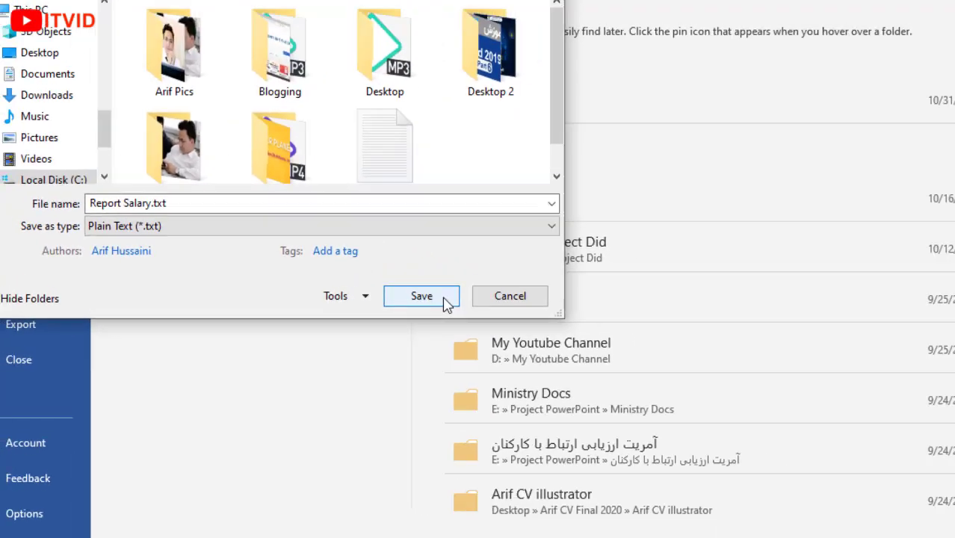
click(638, 236)
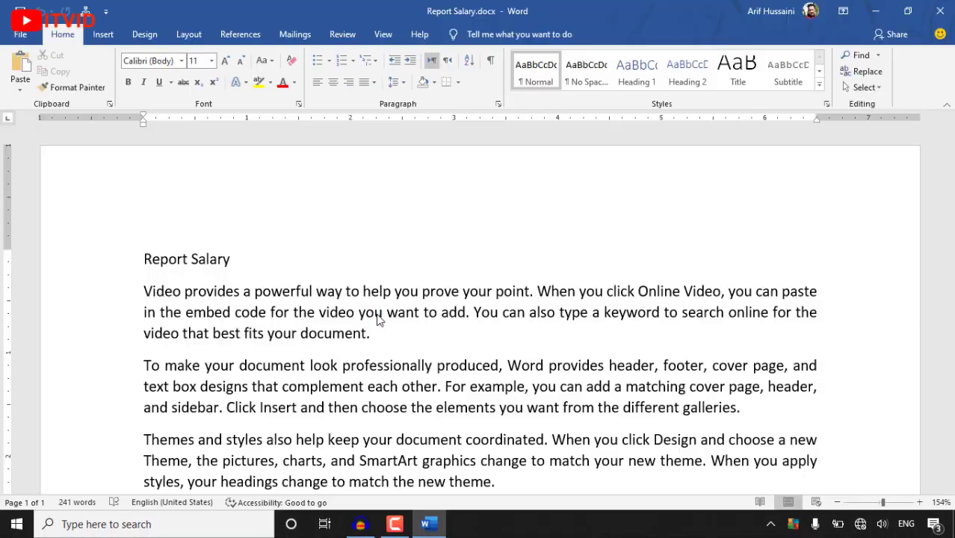
click(562, 366)
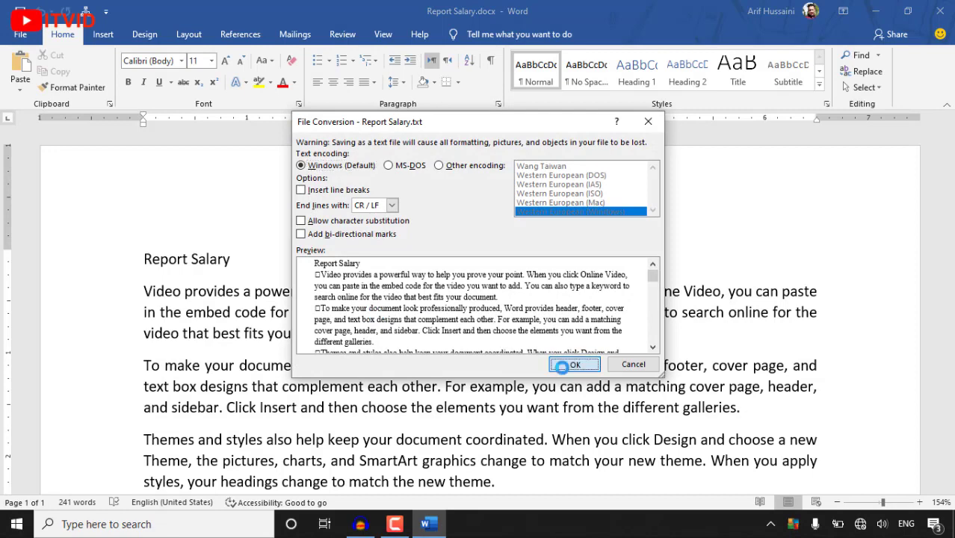
Show the desktop and move Report Salary.txt beside Report Salary.pdf.
click(881, 12)
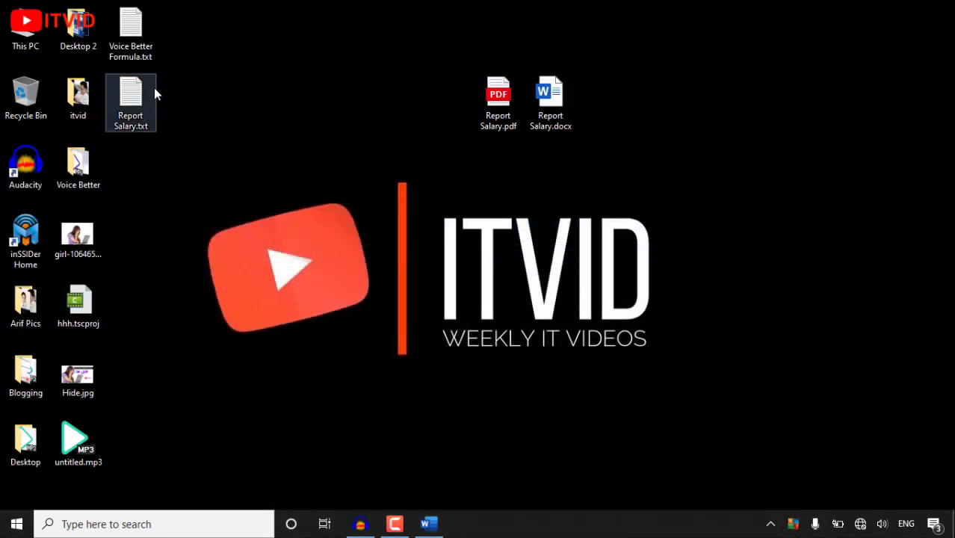
drag(154, 88, 443, 91)
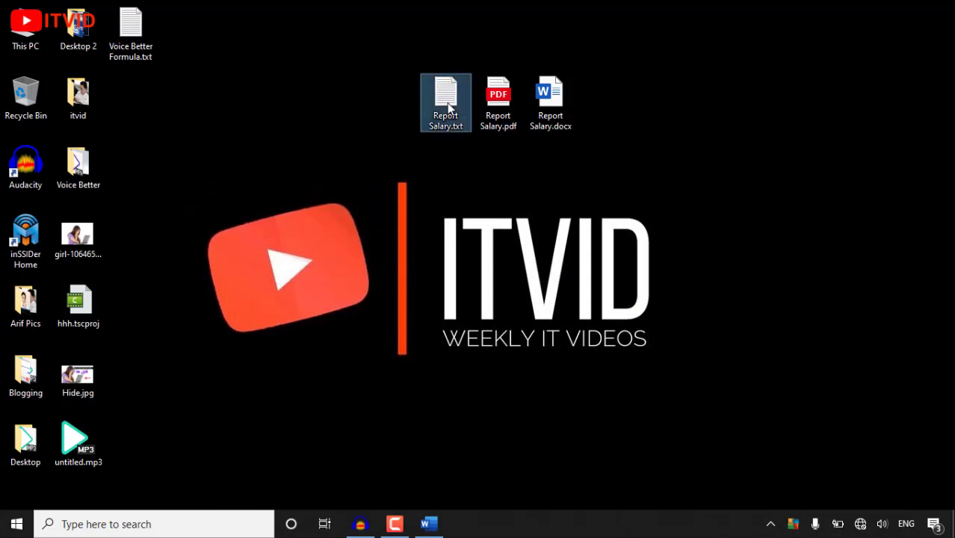
click(449, 108)
Open Report Salary.txt in Notepad to examine its text, highlight the title line, and close the file.
right_click(449, 109)
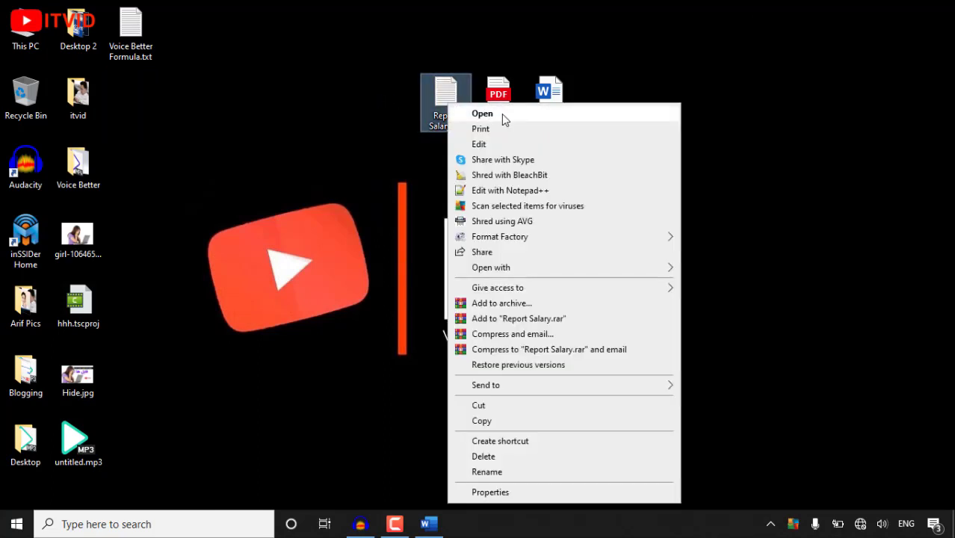
click(460, 110)
double_click(378, 109)
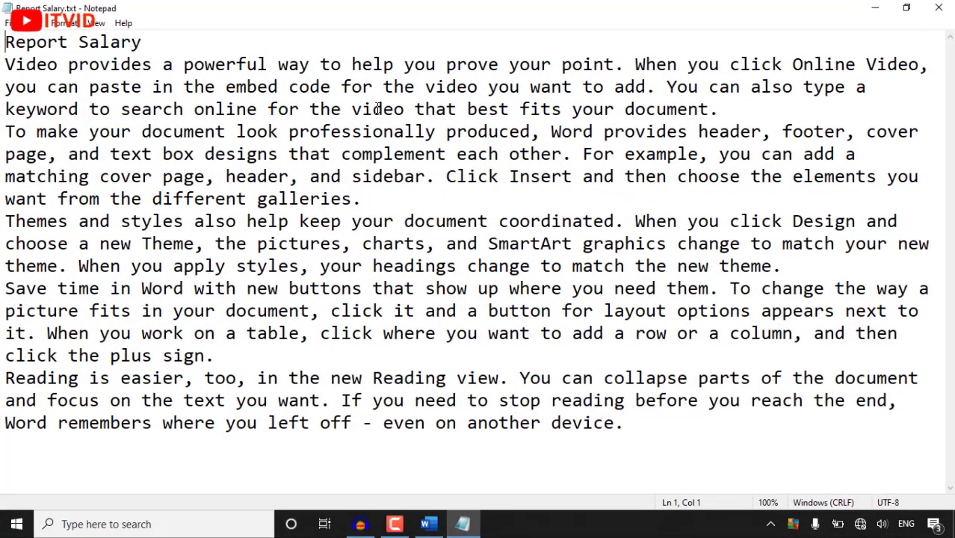
drag(150, 47, 4, 42)
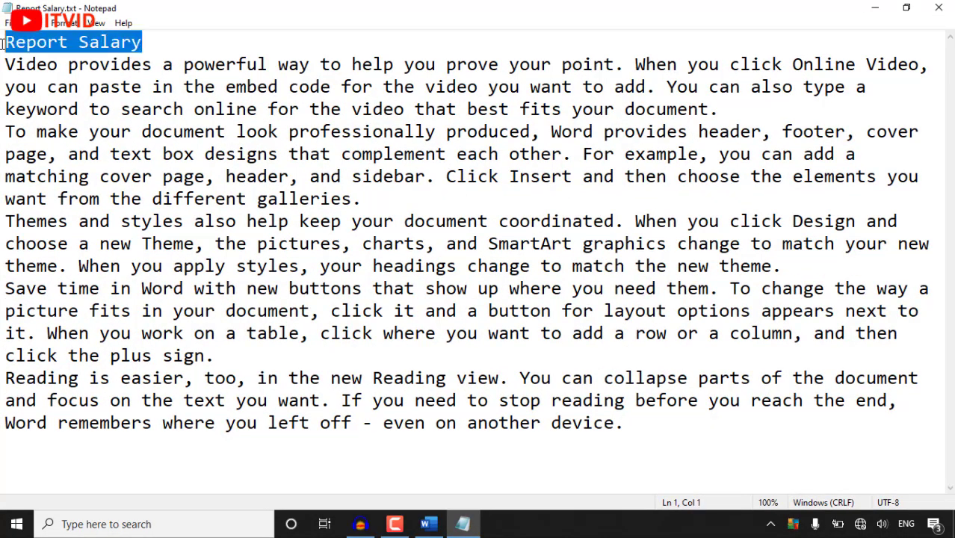
click(144, 109)
click(939, 8)
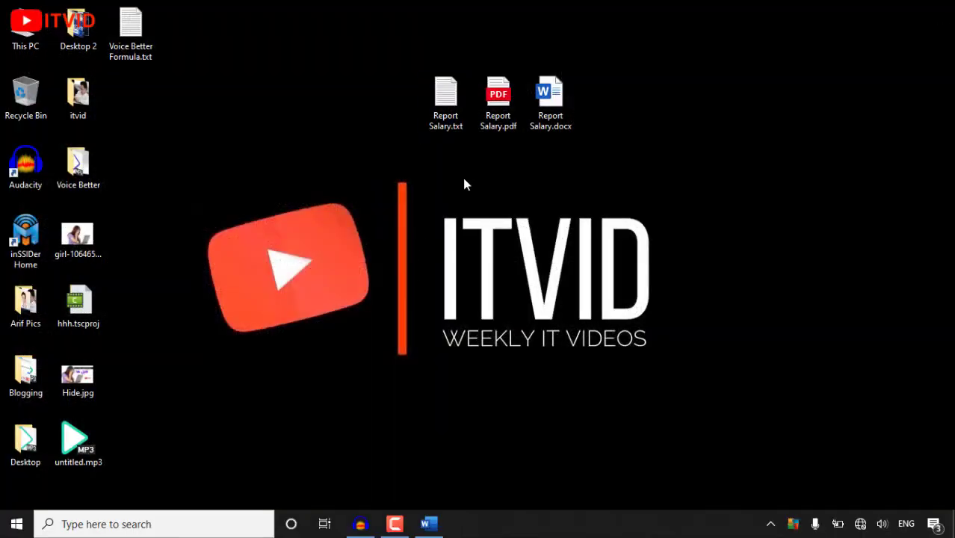
Return to Word, review the file types offered for saving the document, and leave without saving.
click(427, 524)
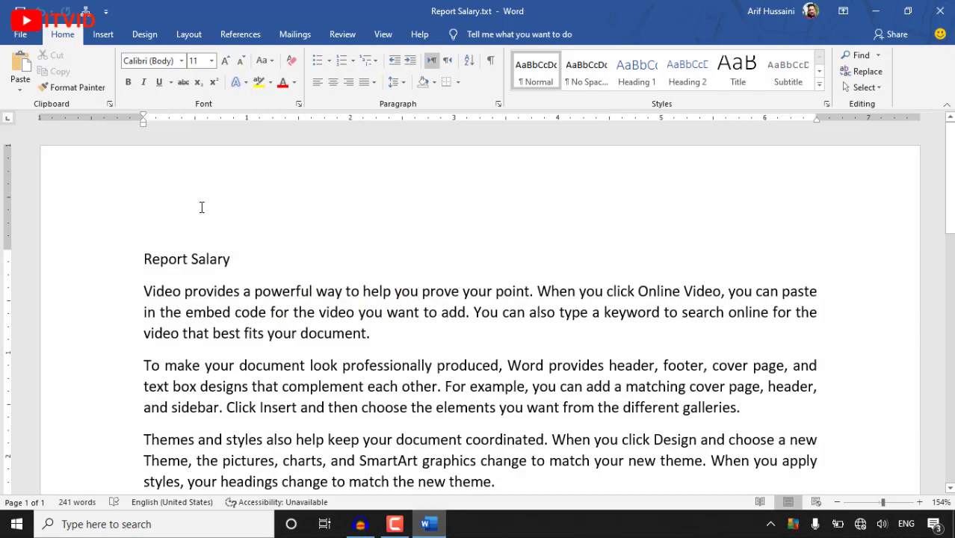
click(23, 35)
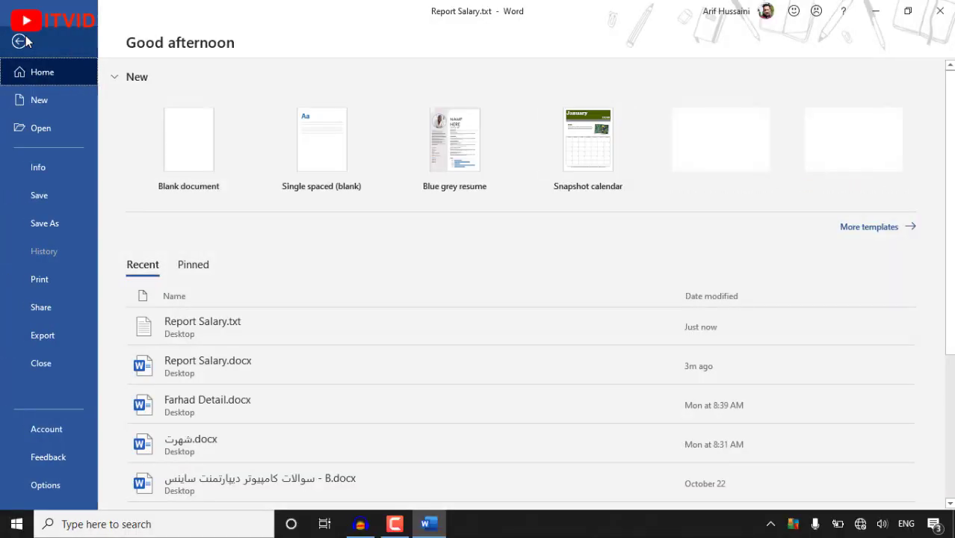
click(74, 226)
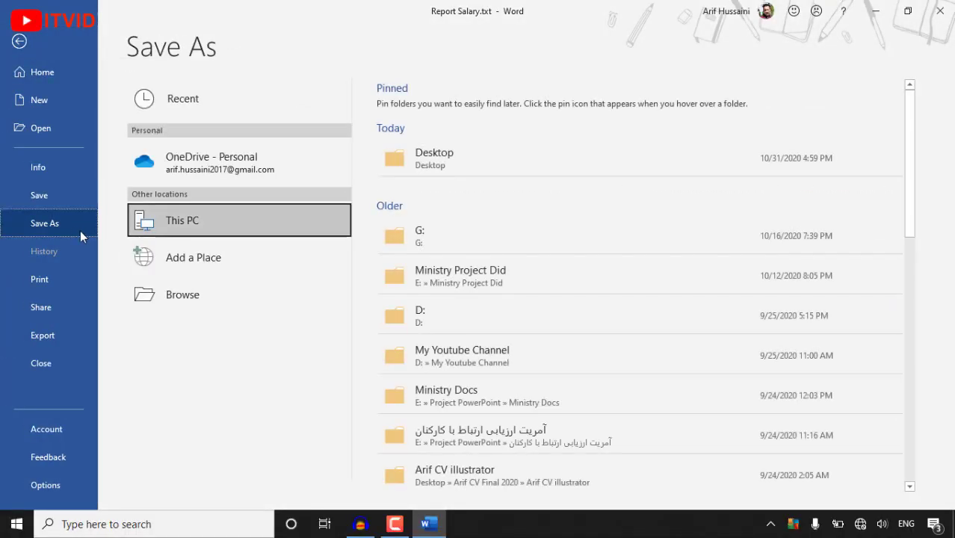
click(192, 293)
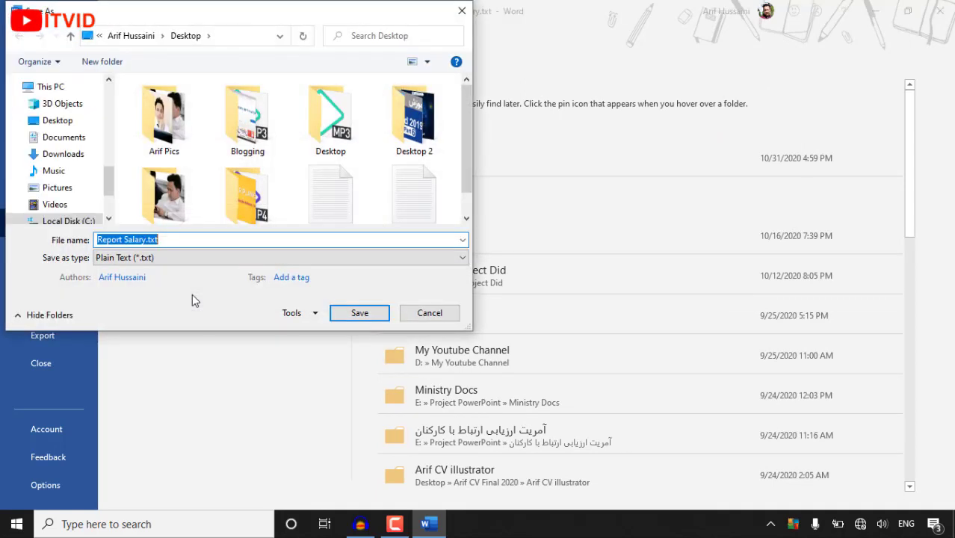
click(148, 257)
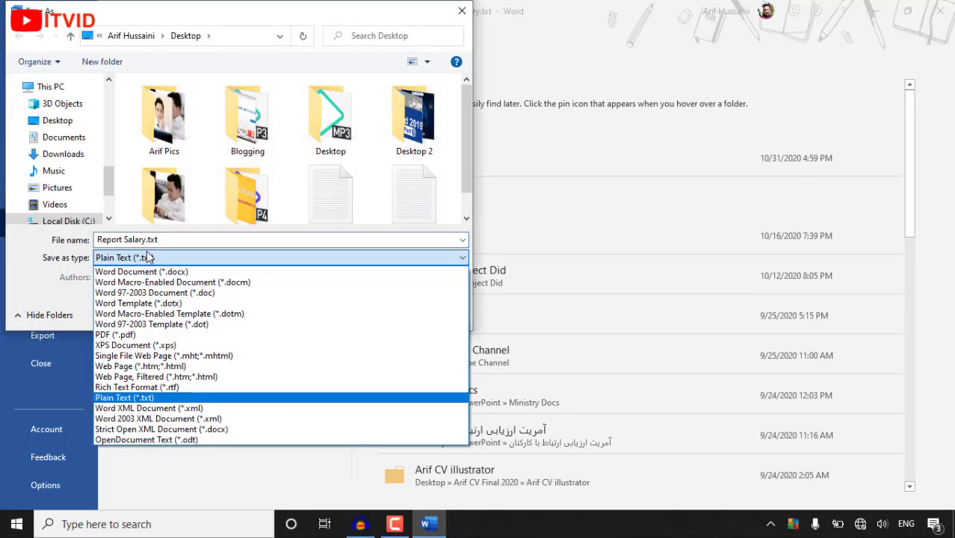
click(156, 400)
key(Escape)
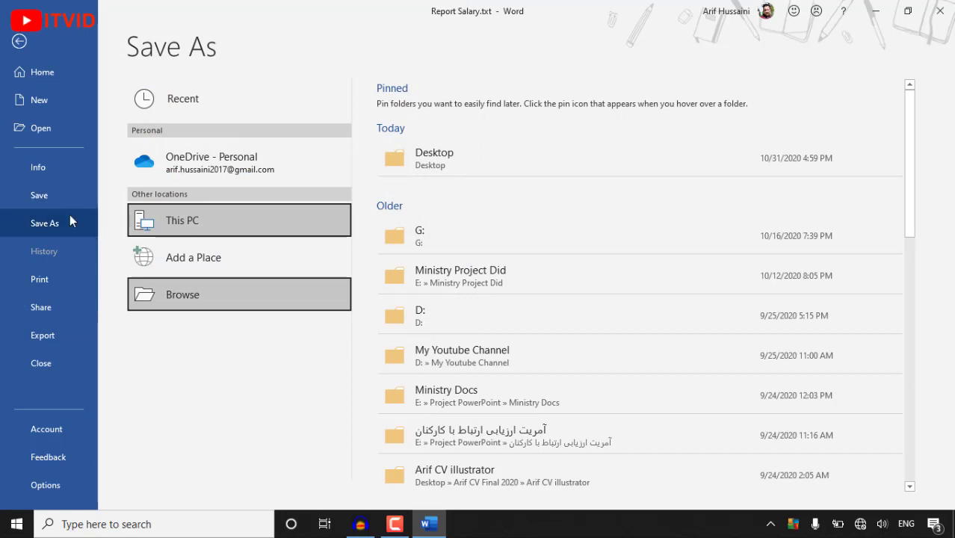
key(Escape)
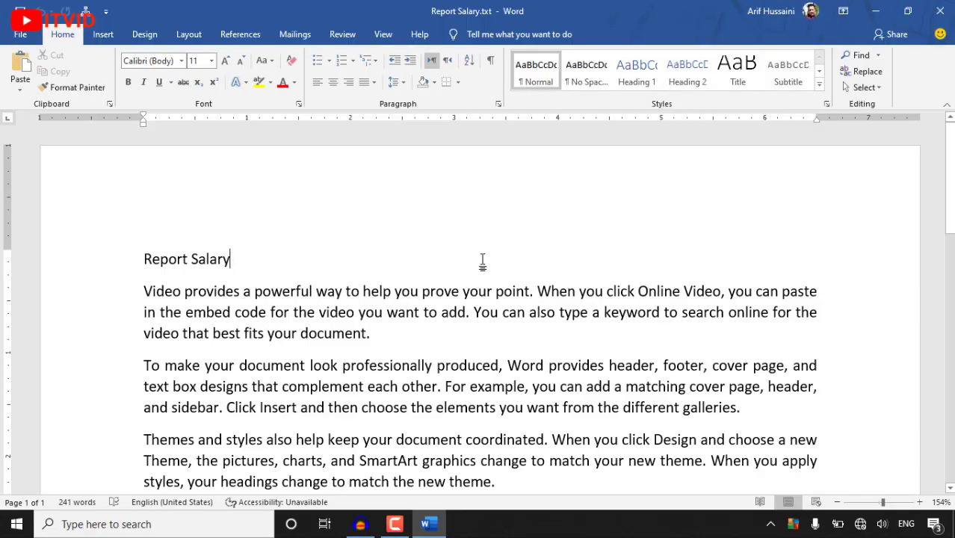
click(437, 525)
click(438, 527)
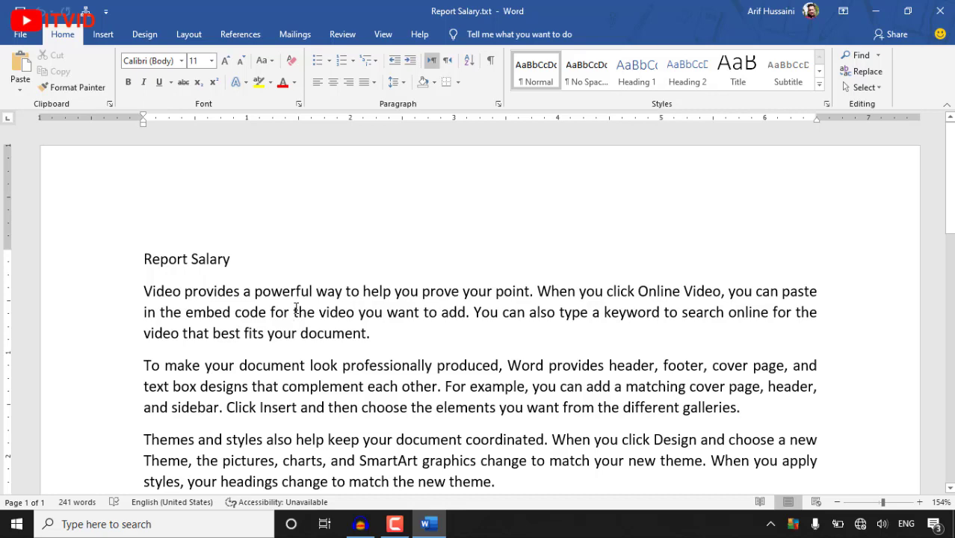
Browse the available templates, create a document from the Apothecary resume template, and look through its sections.
click(20, 34)
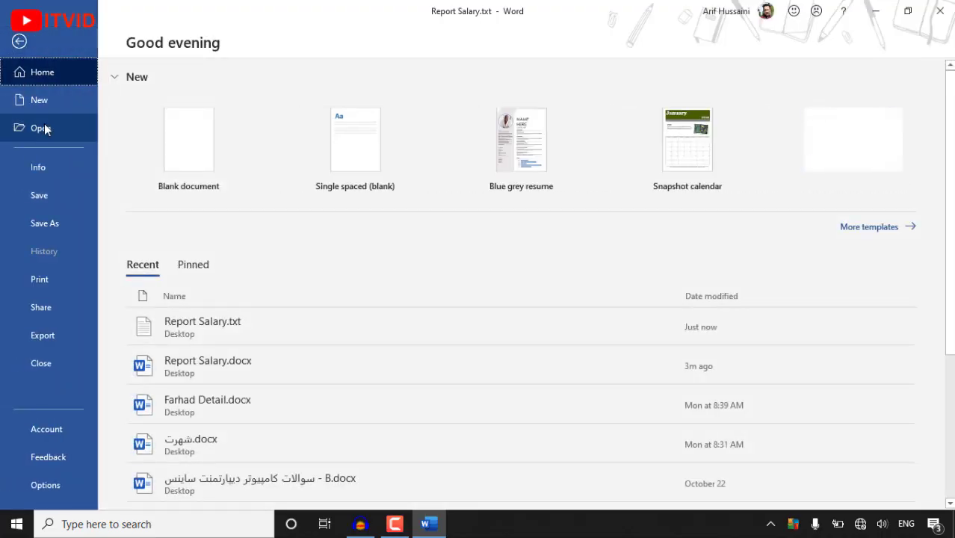
click(43, 104)
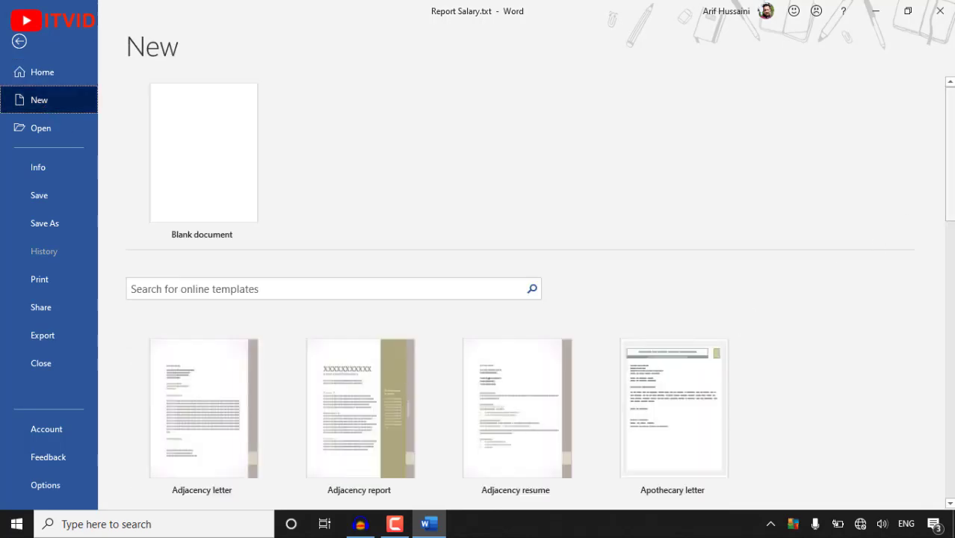
scroll(954, 146, down, 6)
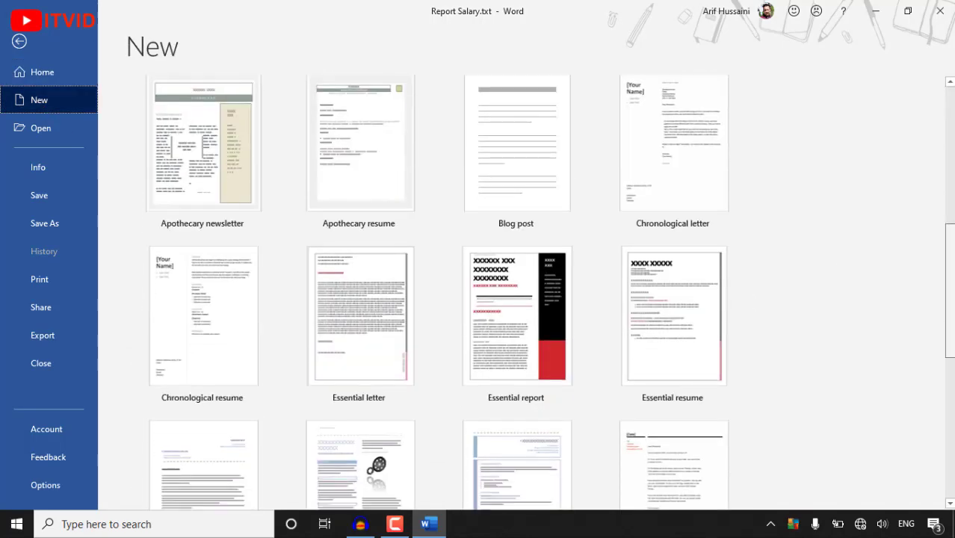
scroll(952, 253, up, 2)
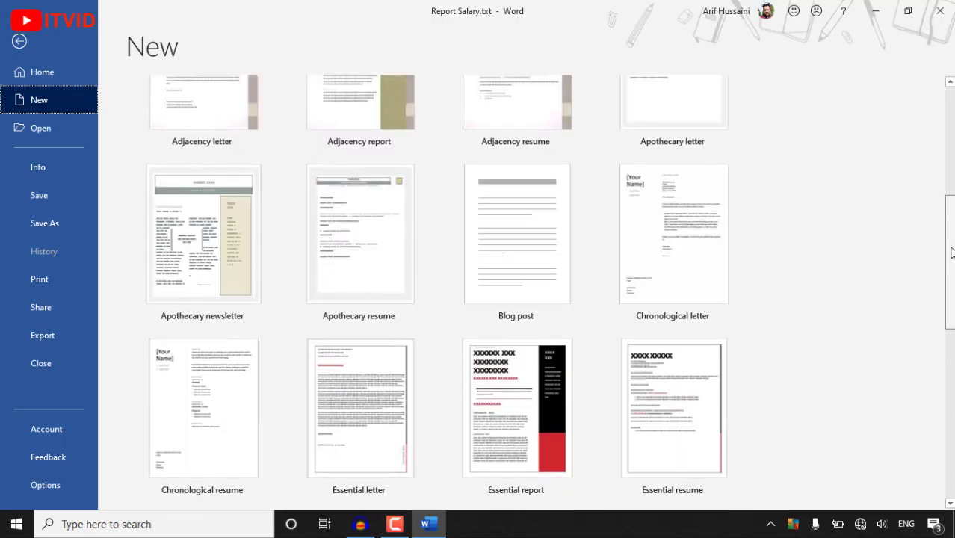
drag(952, 253, 952, 296)
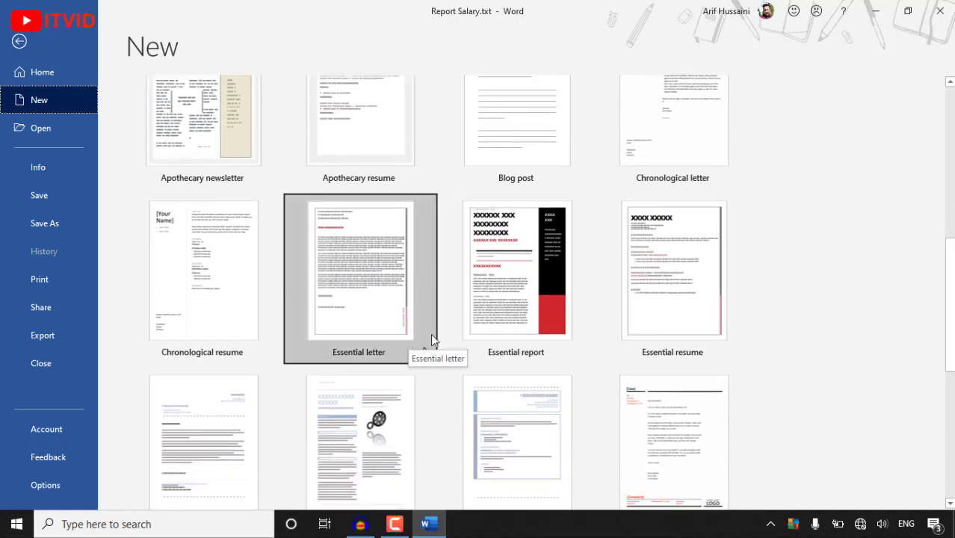
drag(952, 299, 953, 345)
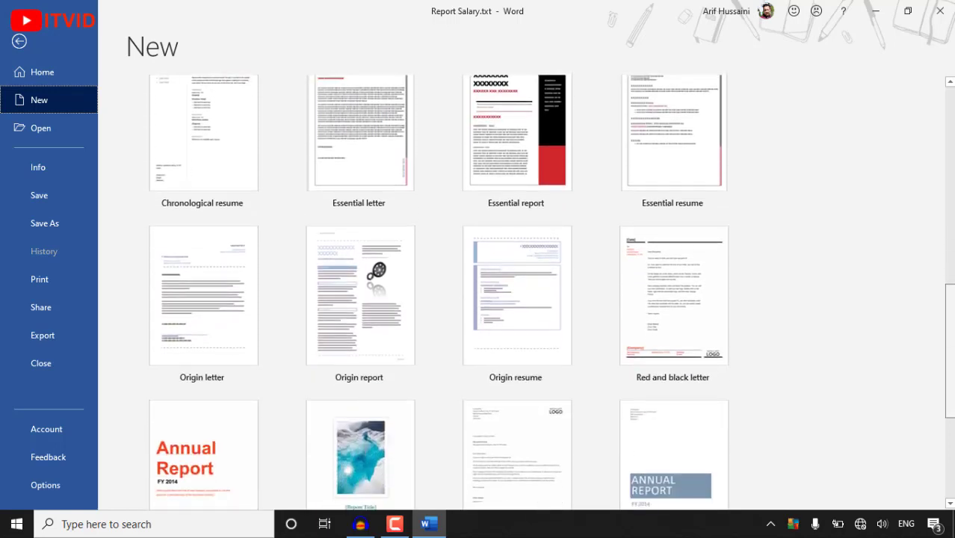
drag(944, 272, 943, 169)
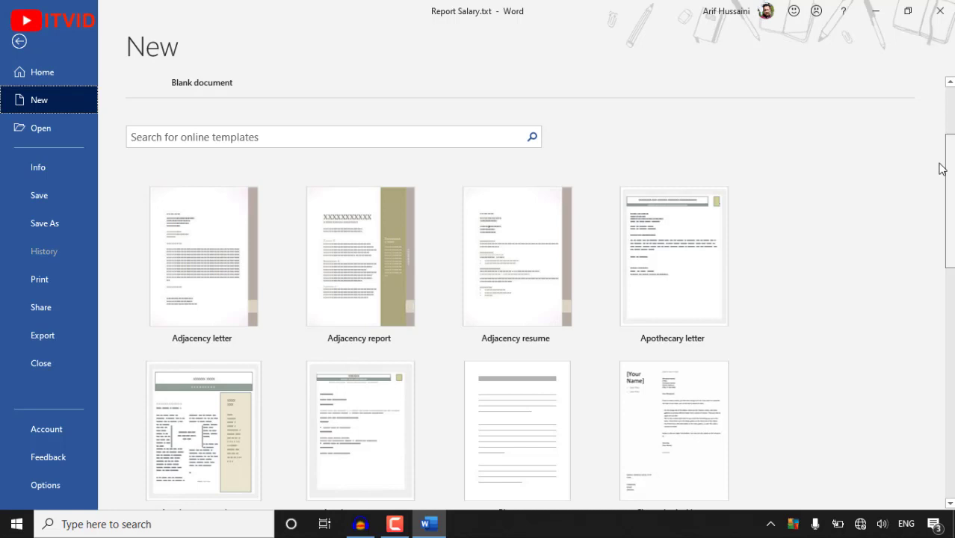
drag(941, 169, 947, 233)
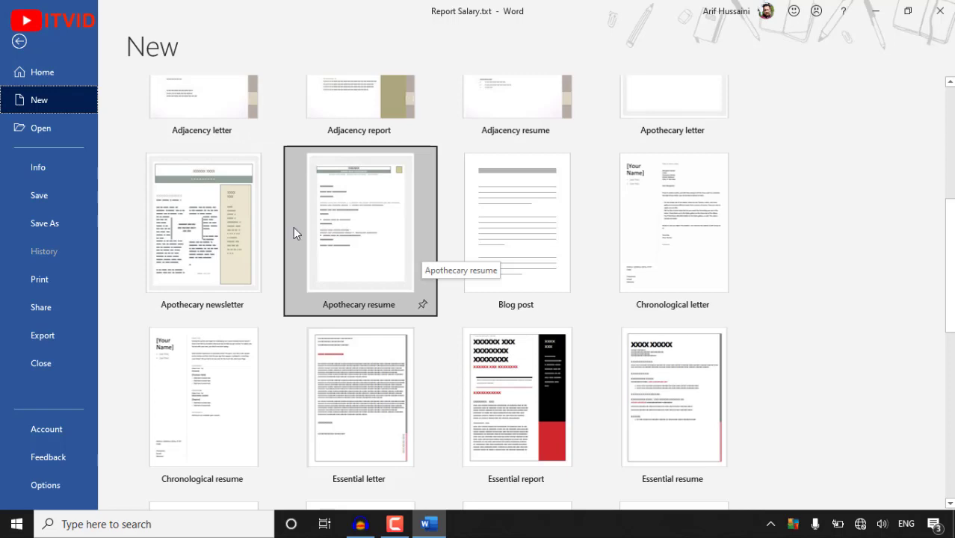
double_click(364, 231)
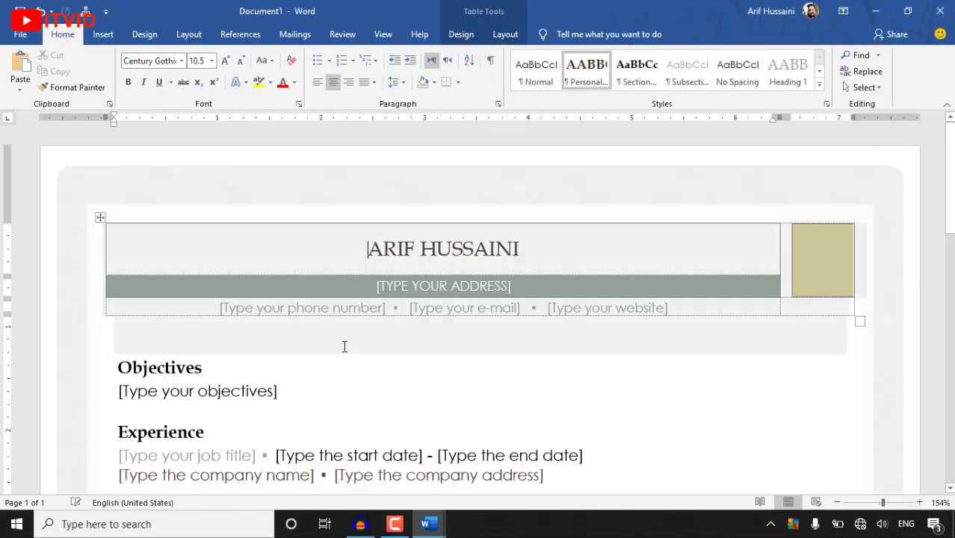
scroll(358, 348, down, 3)
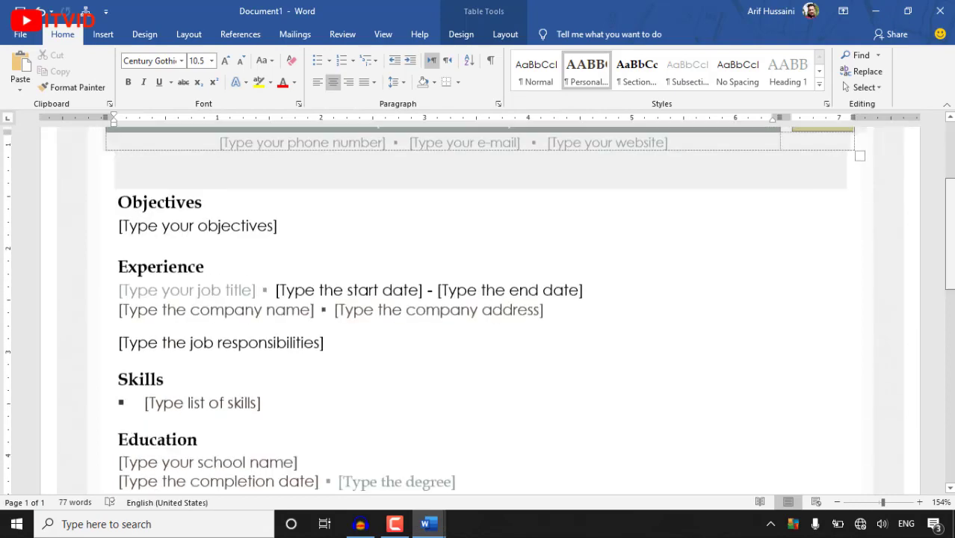
scroll(953, 248, down, 3)
scroll(953, 248, up, 2)
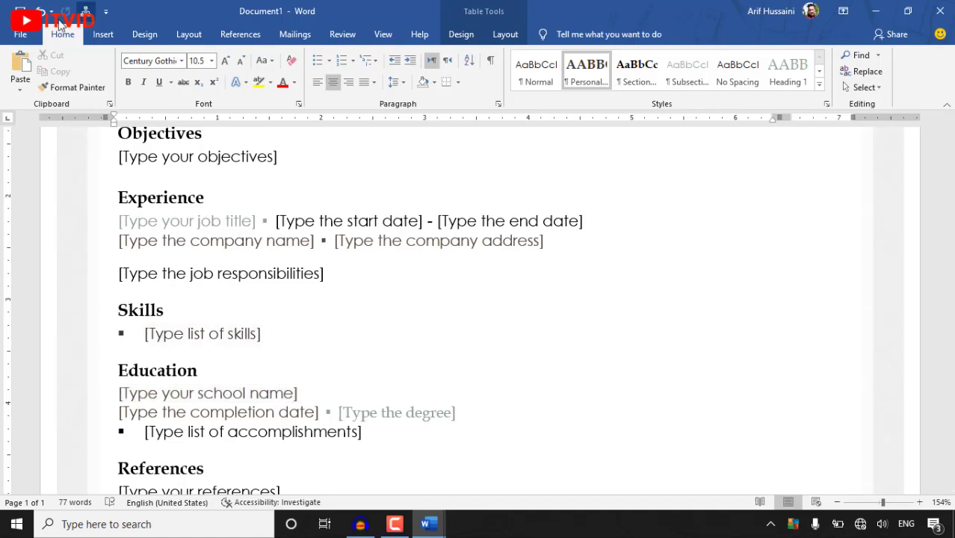
Create a new blank document and fill it with sample paragraphs using =rand().
click(20, 34)
click(42, 108)
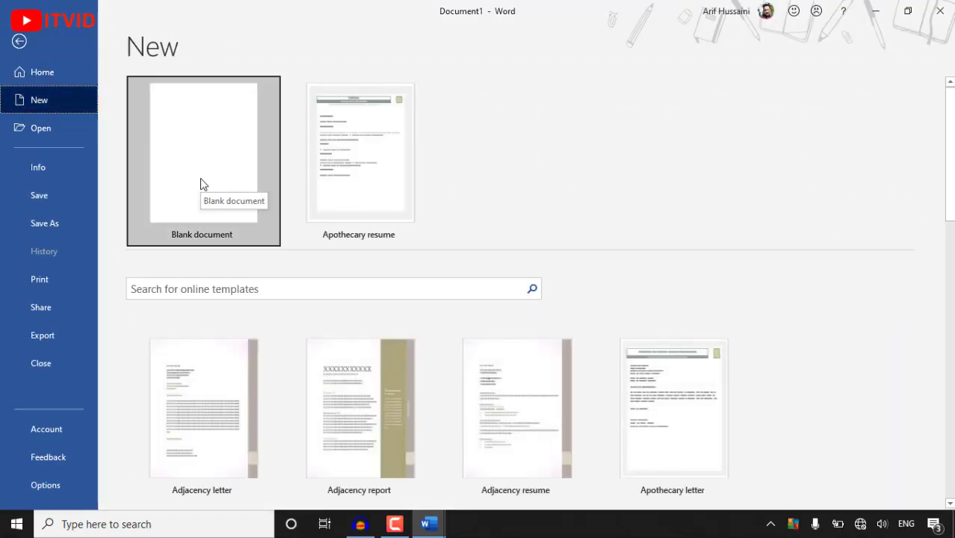
click(200, 180)
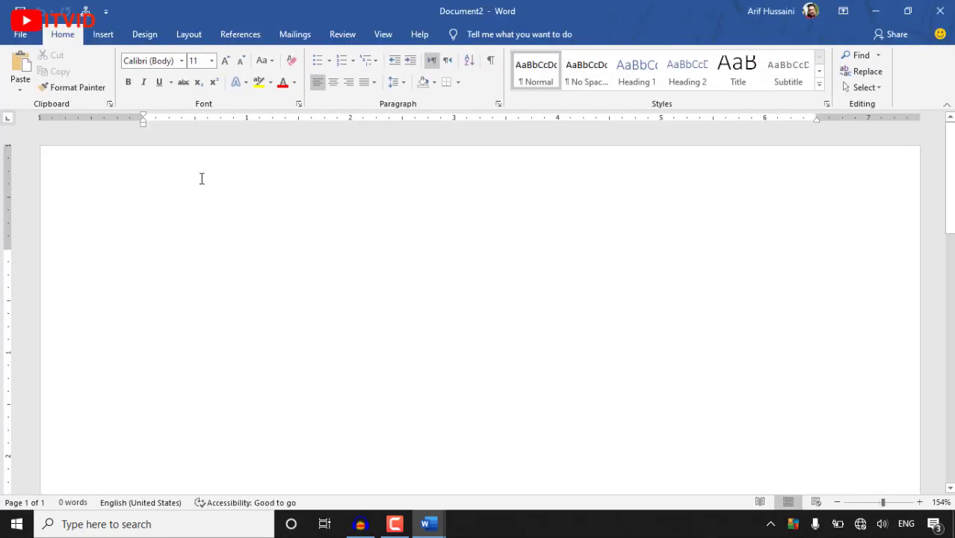
text(=rand())
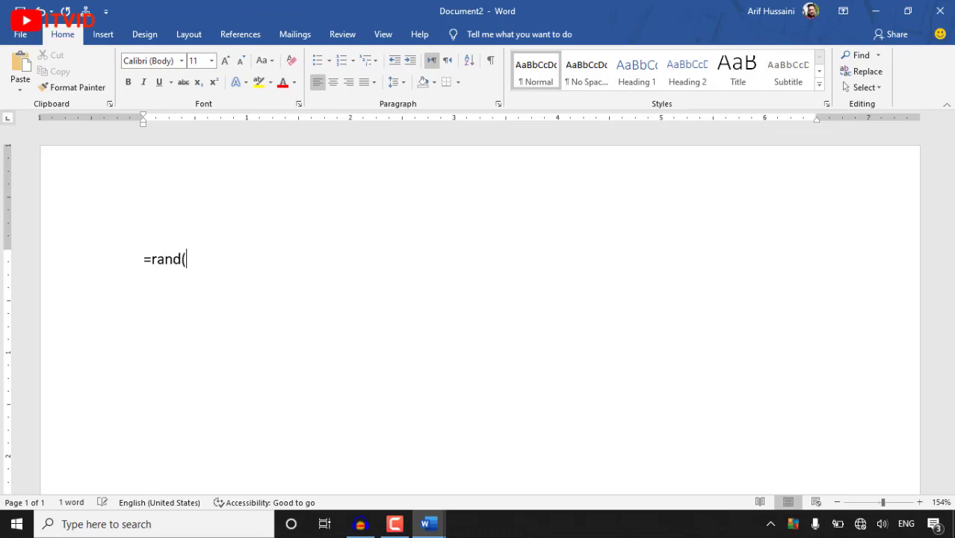
key(Return)
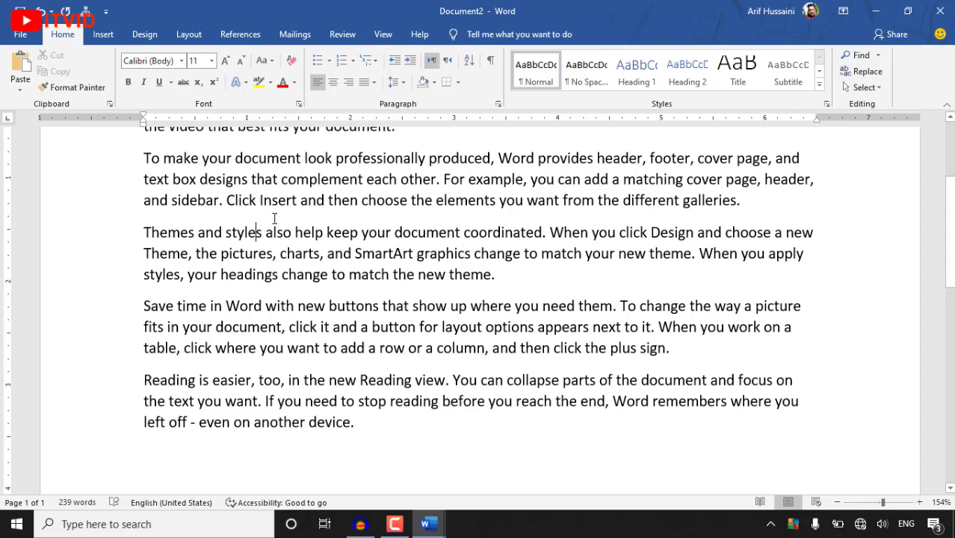
Create another blank document, view the options for new documents, and return without choosing one.
key(ctrl+n)
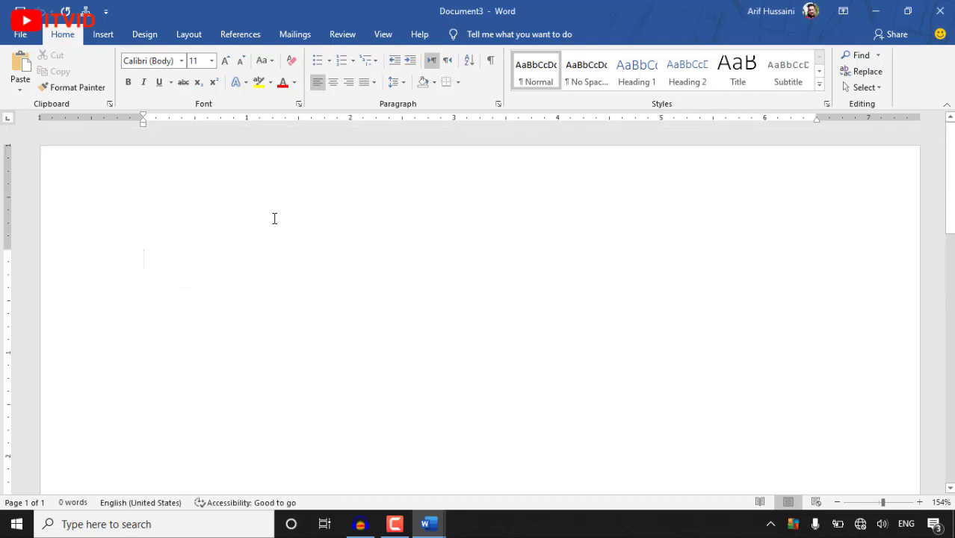
click(24, 37)
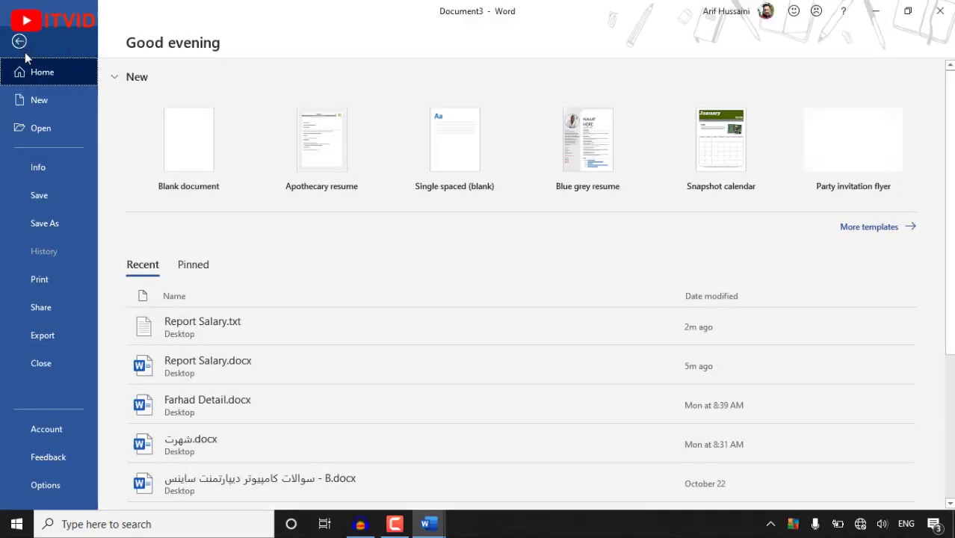
click(41, 106)
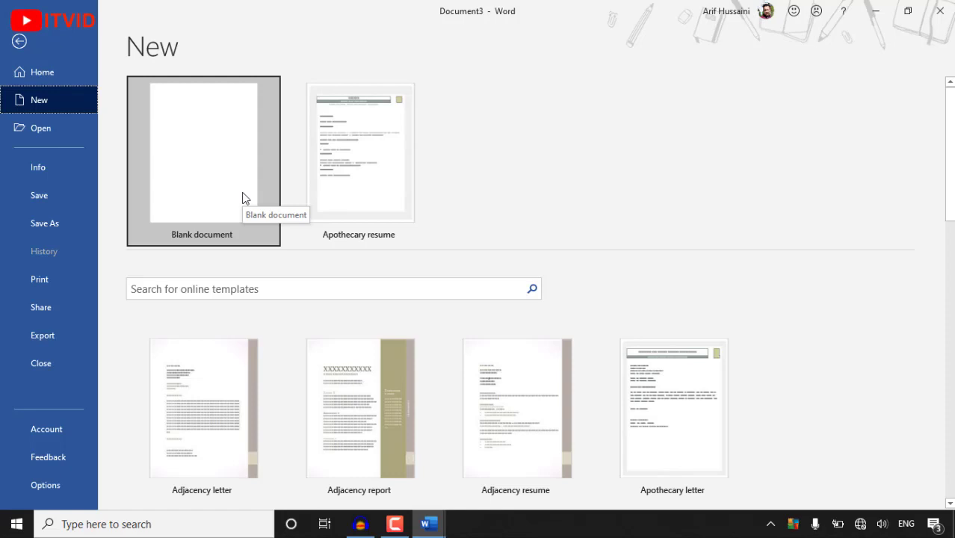
key(Escape)
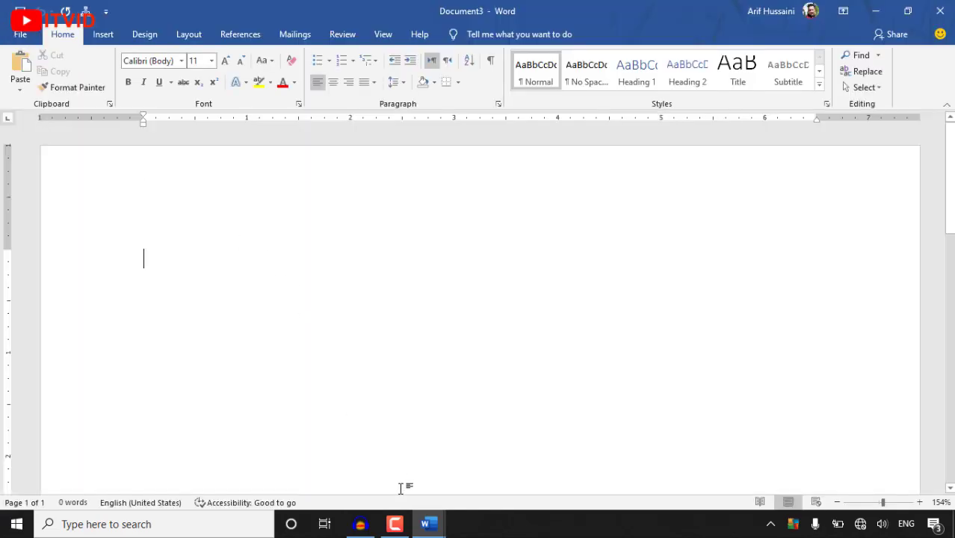
Switch to the Report Salary.txt window and close it.
click(427, 524)
key(alt+Tab)
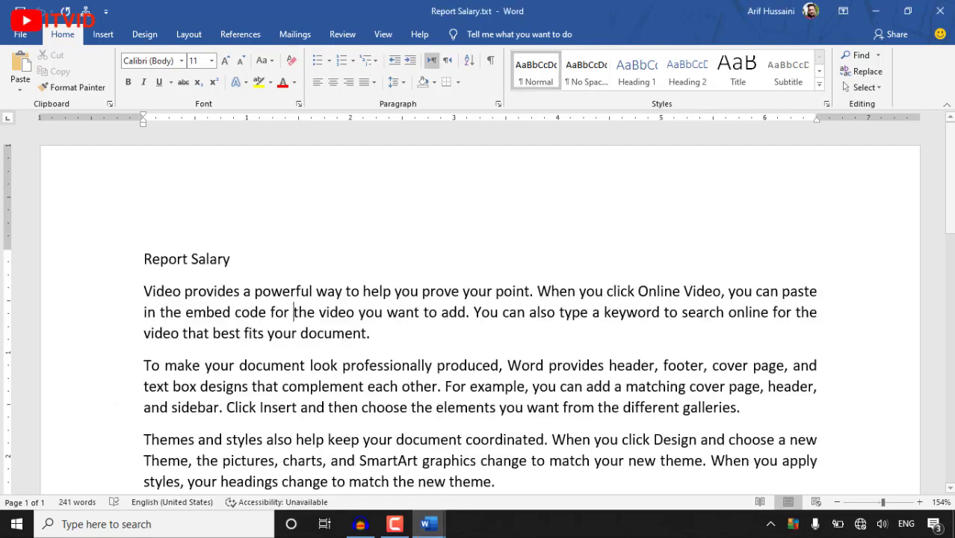
key(alt+Tab)
Close the sample-text document and the Apothecary resume document without saving either one.
mouse_move(428, 520)
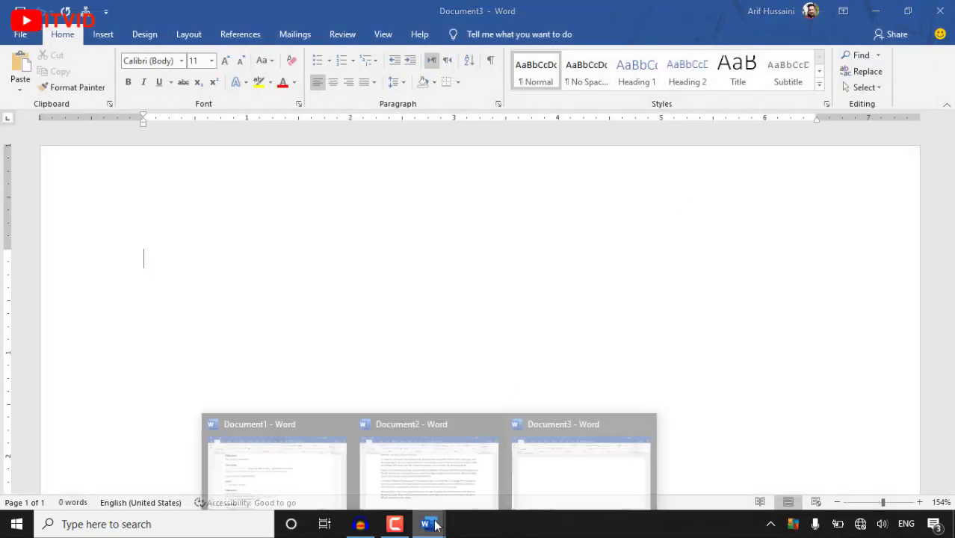
click(415, 463)
click(942, 16)
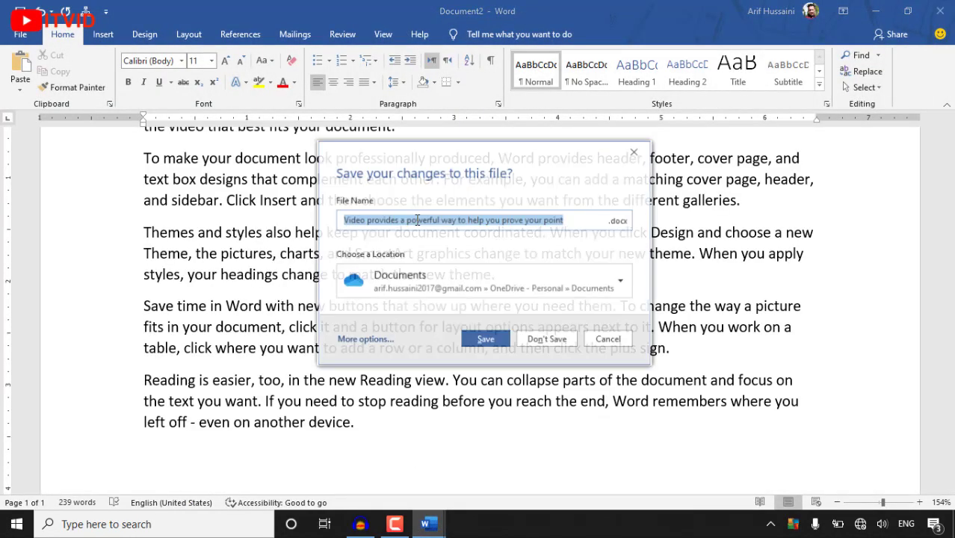
click(544, 336)
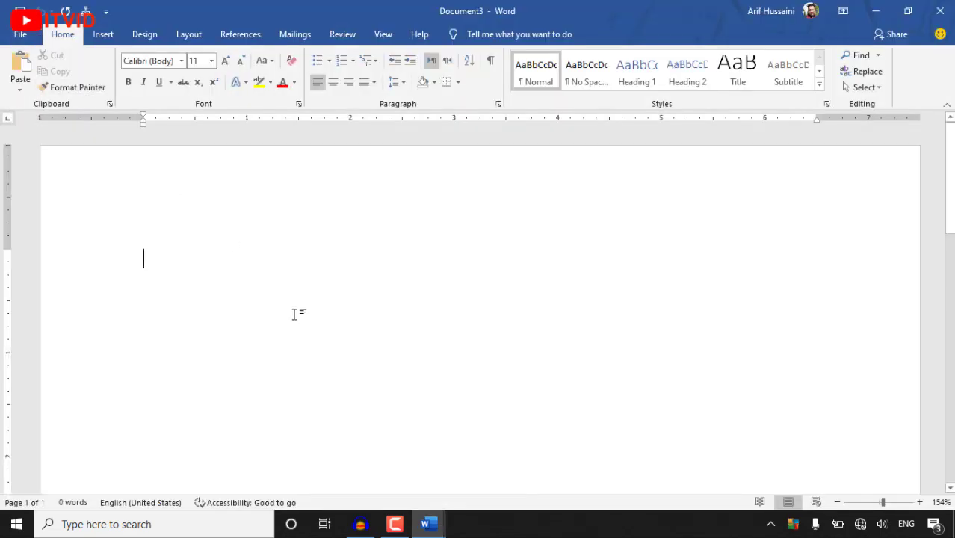
mouse_move(424, 523)
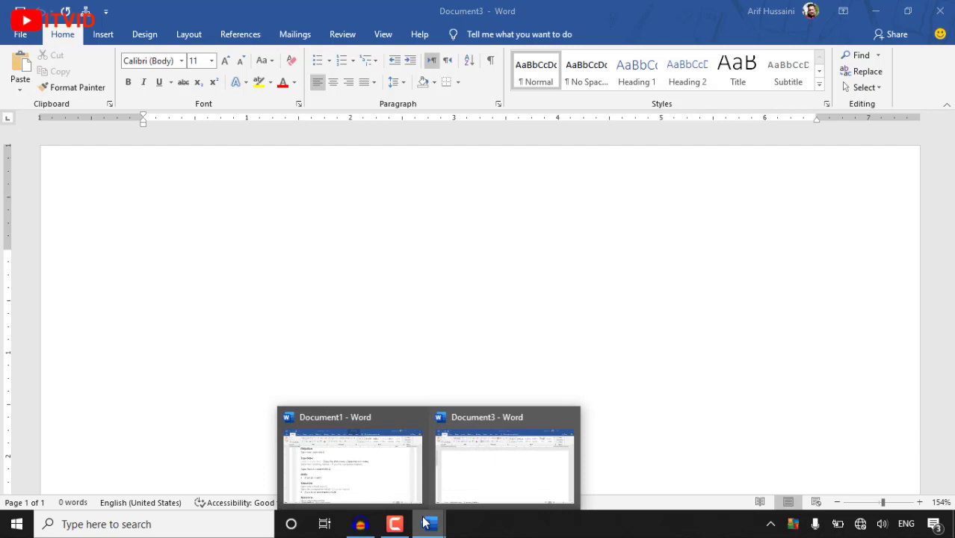
click(416, 417)
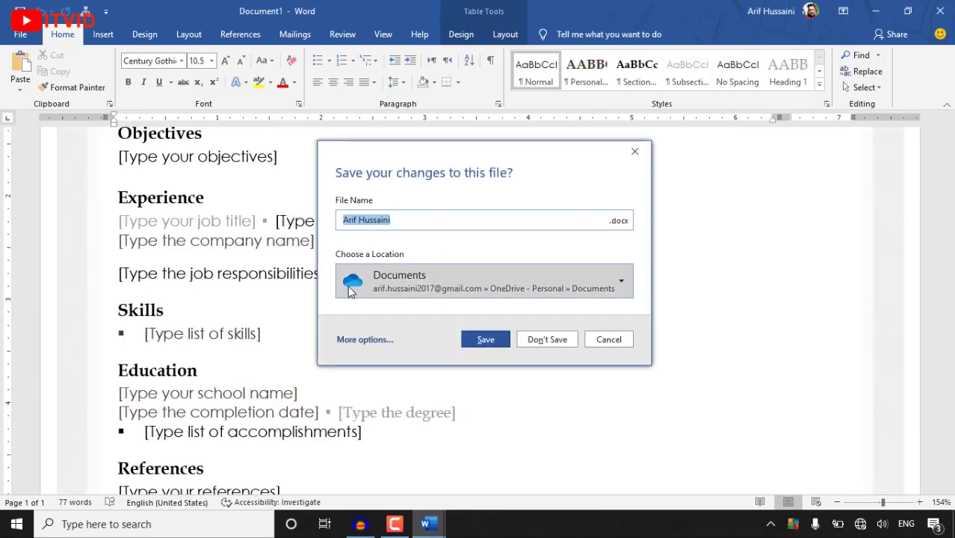
click(531, 338)
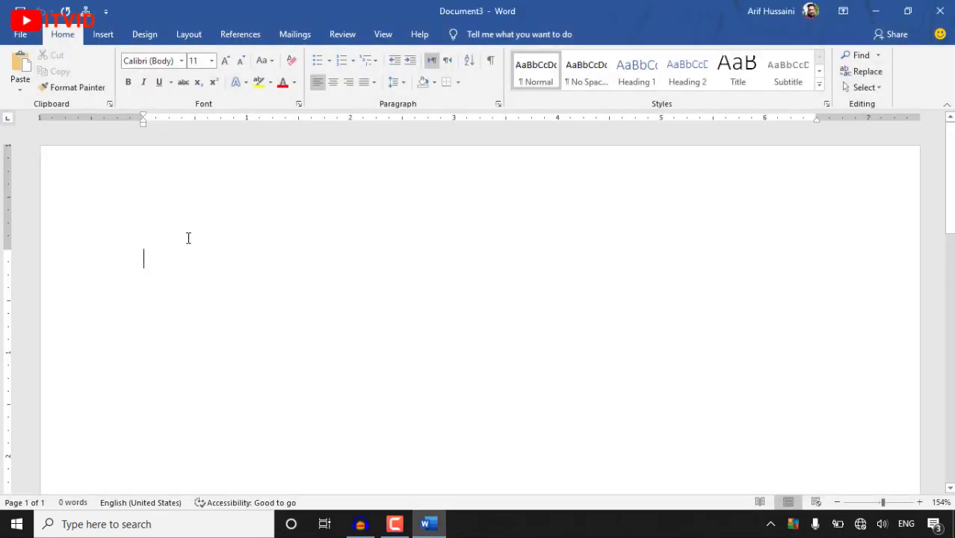
Open Report Salary.docx from the recently used documents.
click(21, 35)
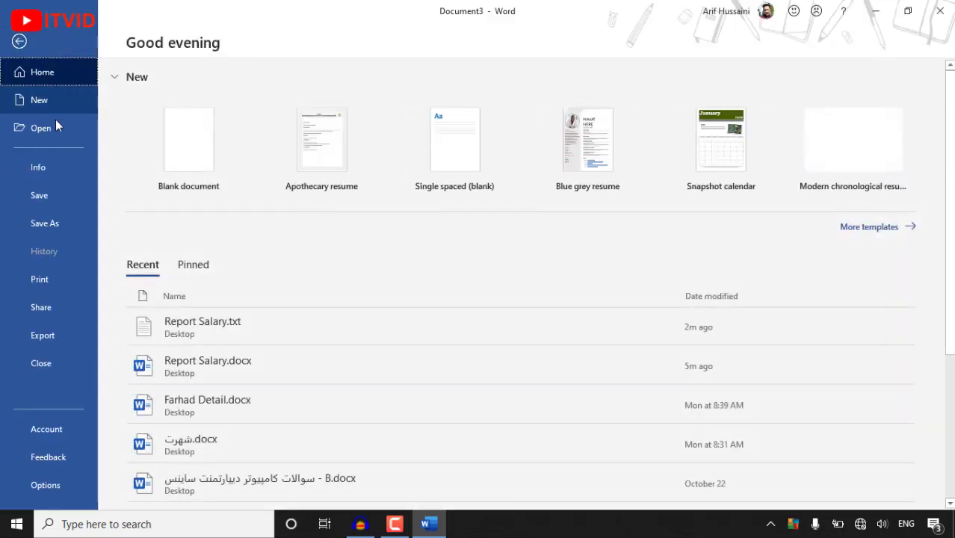
click(57, 126)
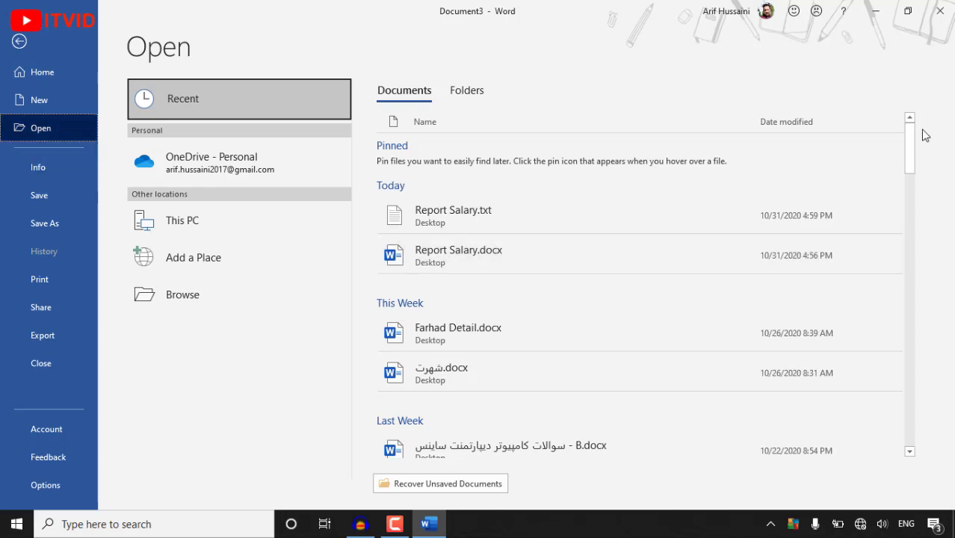
mouse_move(911, 141)
mouse_down()
mouse_move(913, 320)
mouse_move(907, 136)
mouse_up()
click(511, 272)
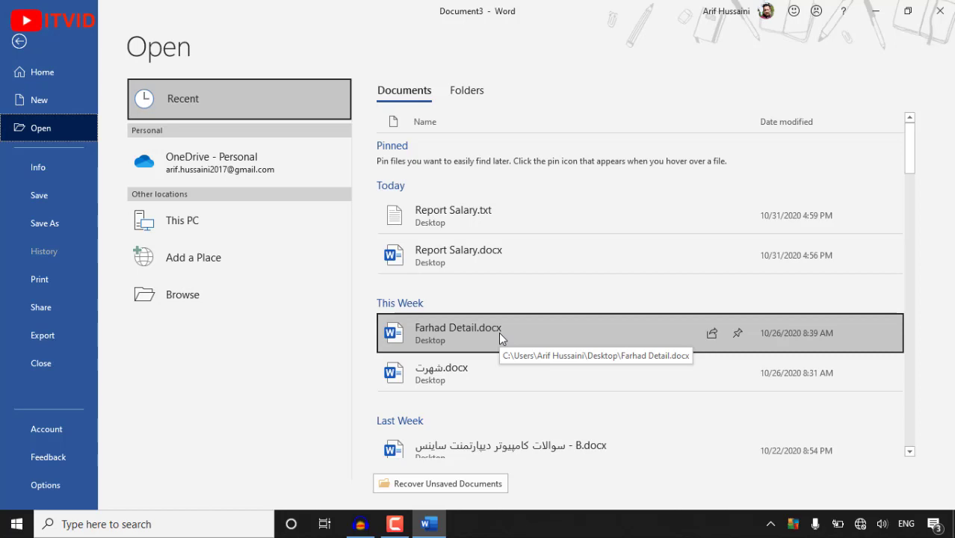
click(429, 258)
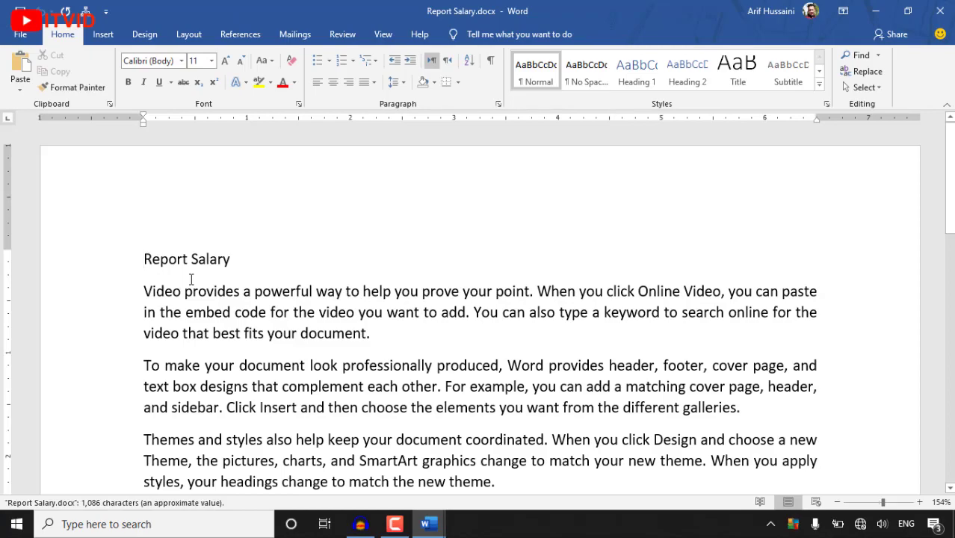
Look through the recent and This PC locations for opening files, browse to the Desktop folder and open Report Salary.docx.
click(21, 35)
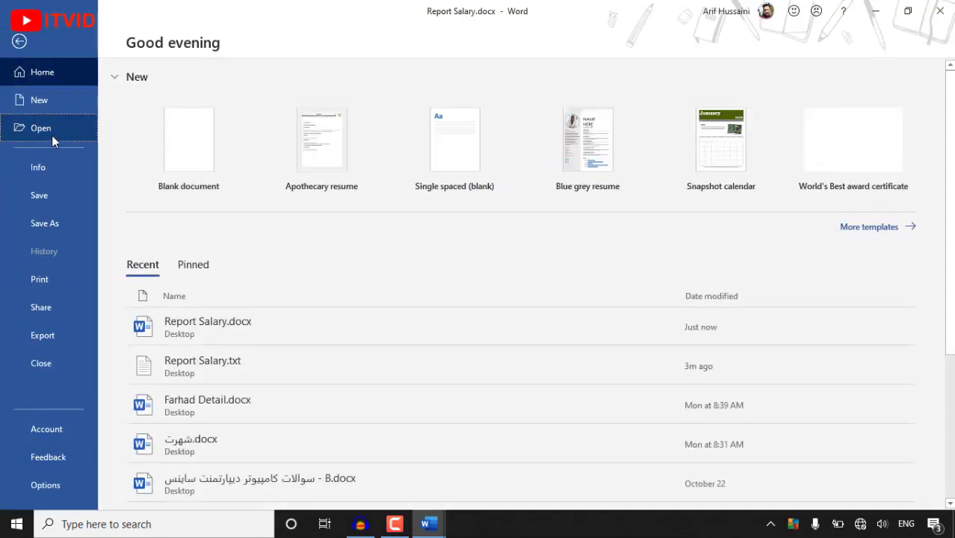
click(51, 133)
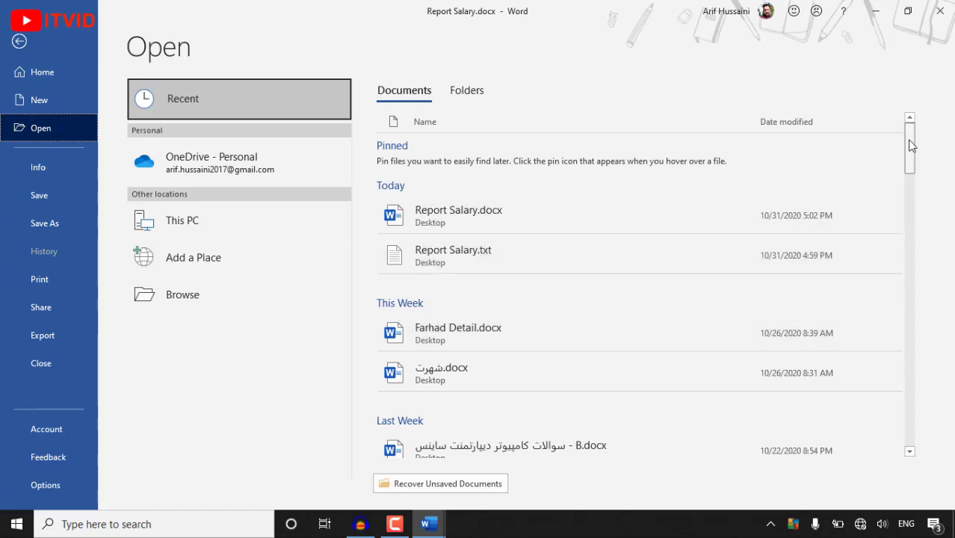
mouse_move(911, 146)
mouse_down()
mouse_move(904, 320)
mouse_move(899, 136)
mouse_up()
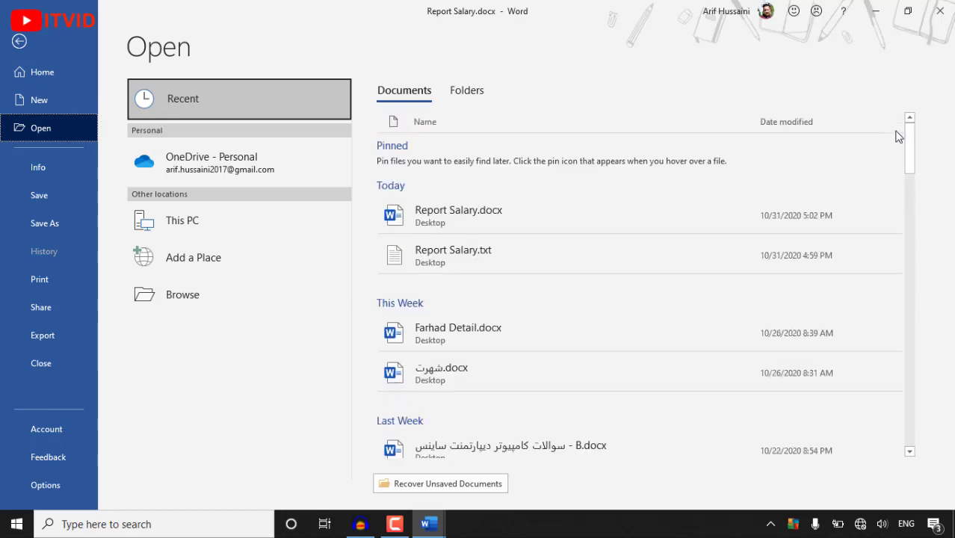
click(253, 223)
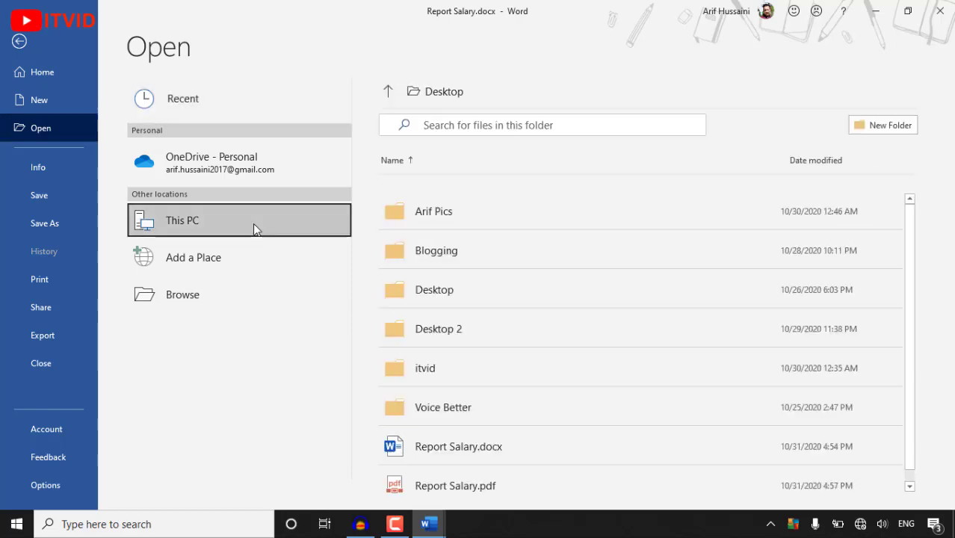
click(209, 298)
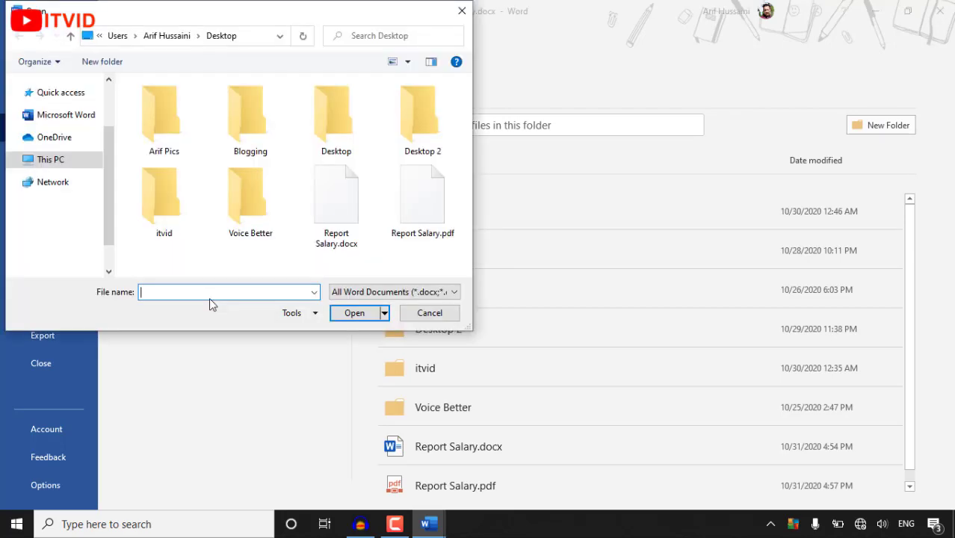
mouse_move(109, 200)
mouse_down()
mouse_move(109, 234)
mouse_move(109, 176)
mouse_move(114, 202)
mouse_up()
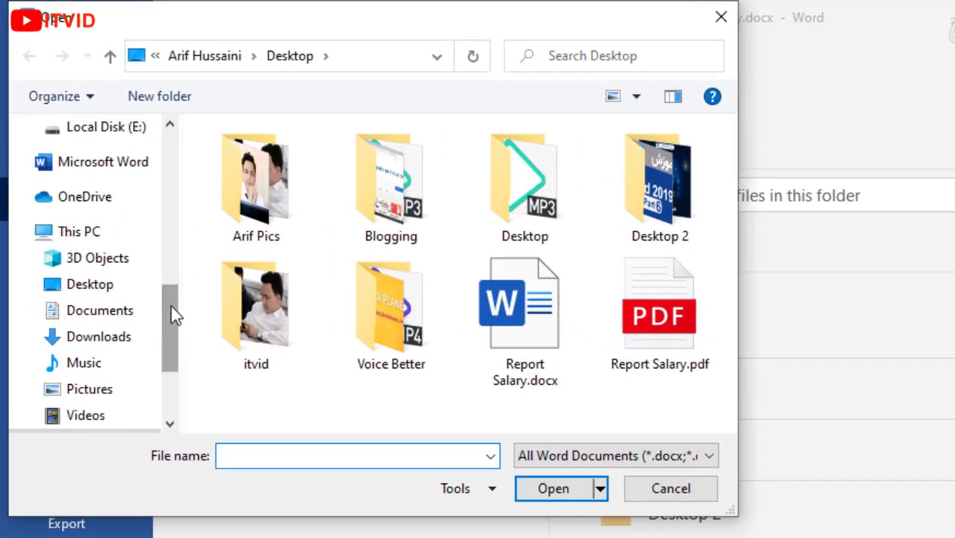
click(110, 290)
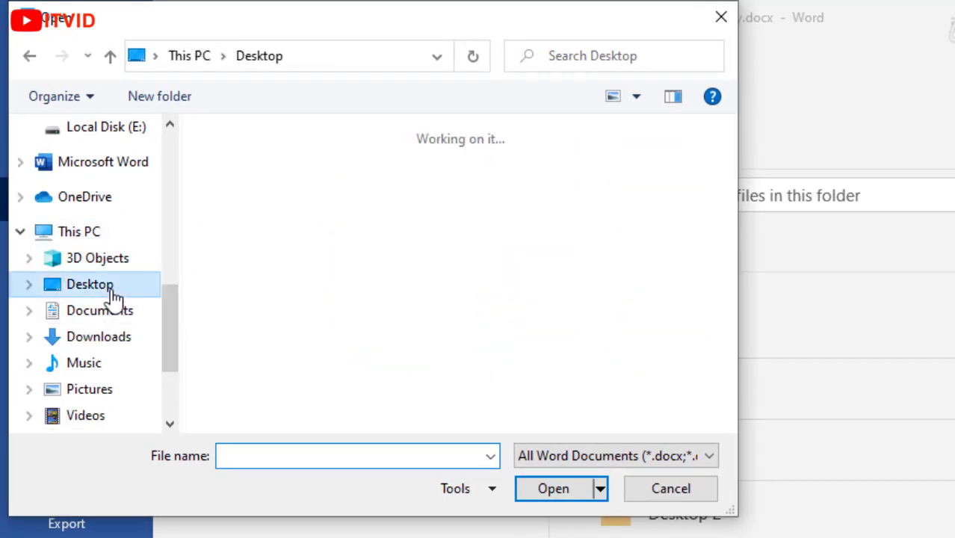
click(546, 312)
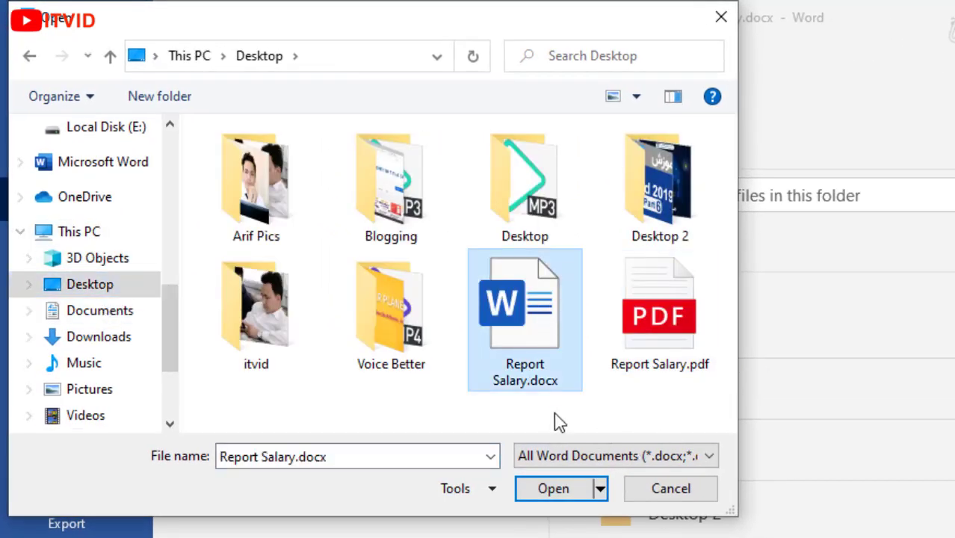
click(548, 488)
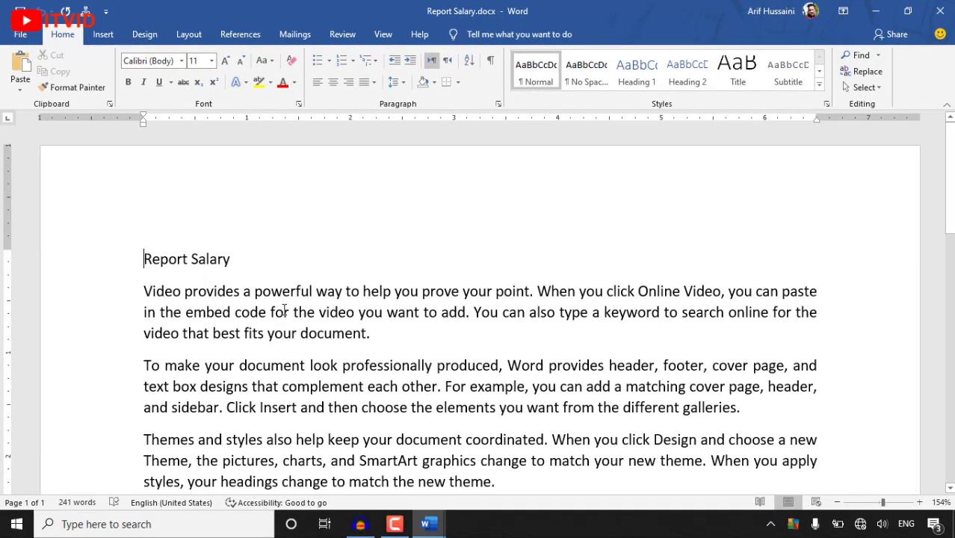
Review the templates for new documents and the locations for opening existing documents.
click(20, 35)
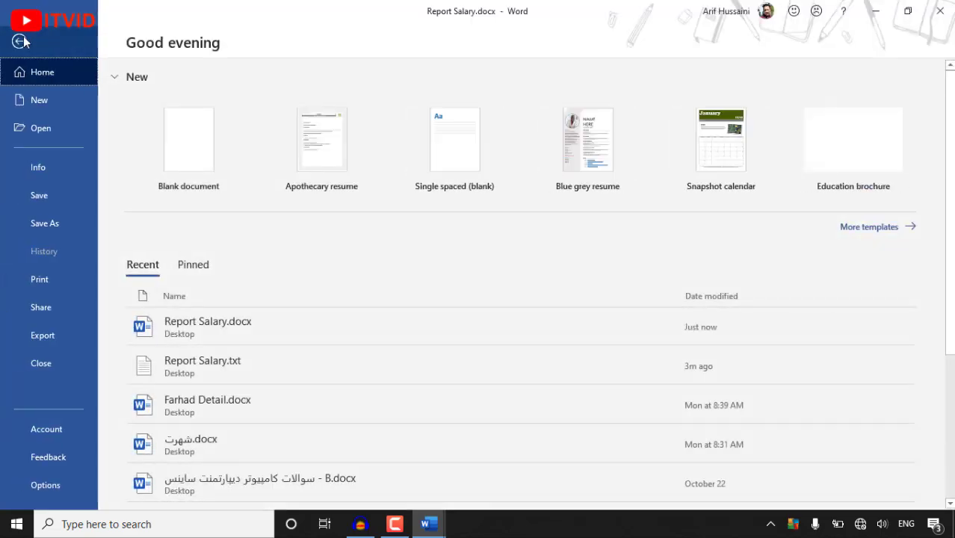
click(39, 99)
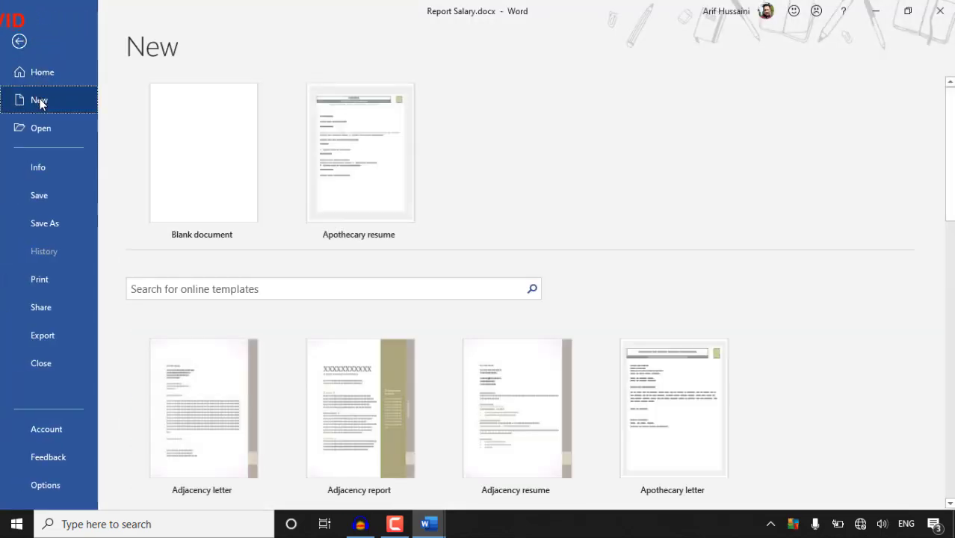
click(55, 131)
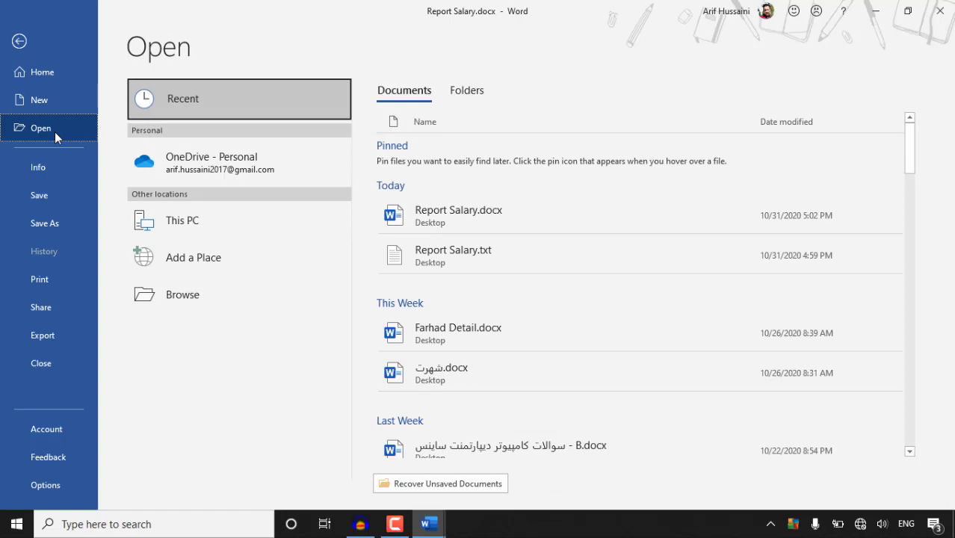